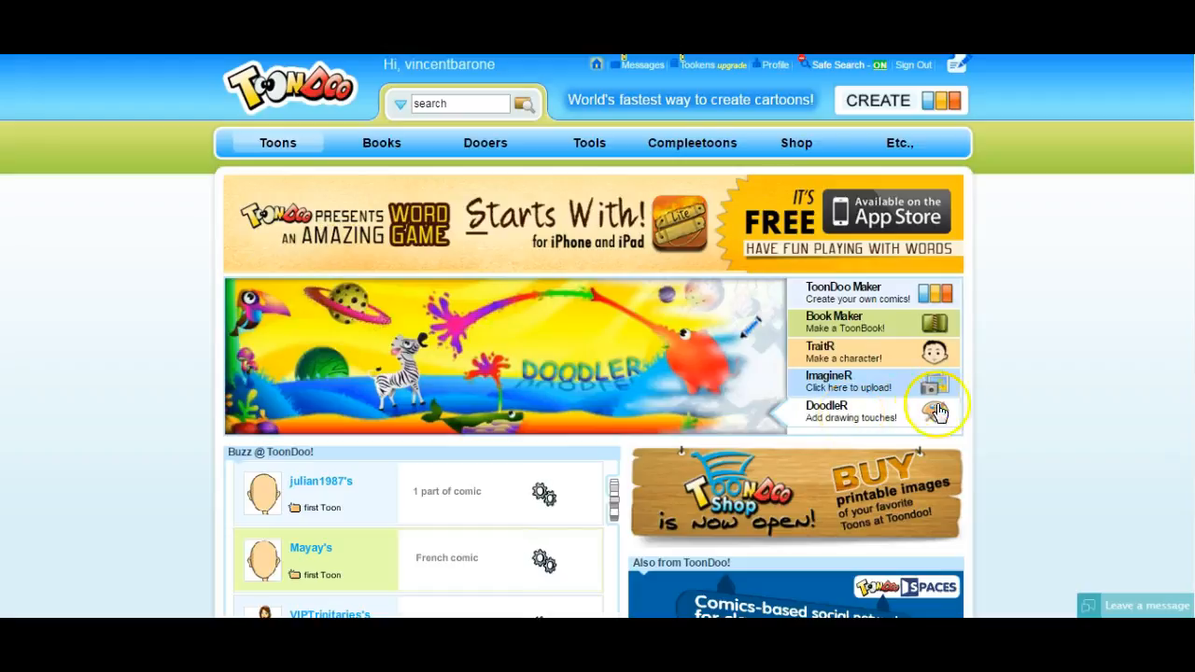
Start a new comic in ToonDoo Maker with the four-panel, two-by-two vertical layout
{"action": "left_click", "coordinate": [870, 291]}
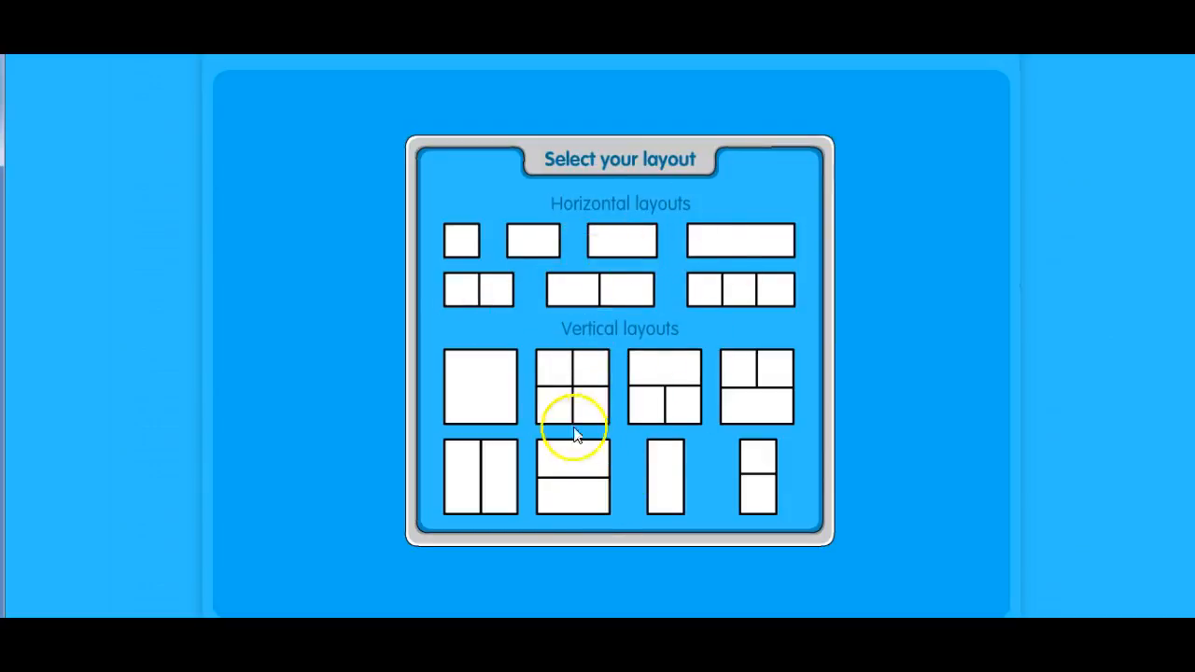
{"action": "left_click", "coordinate": [573, 398]}
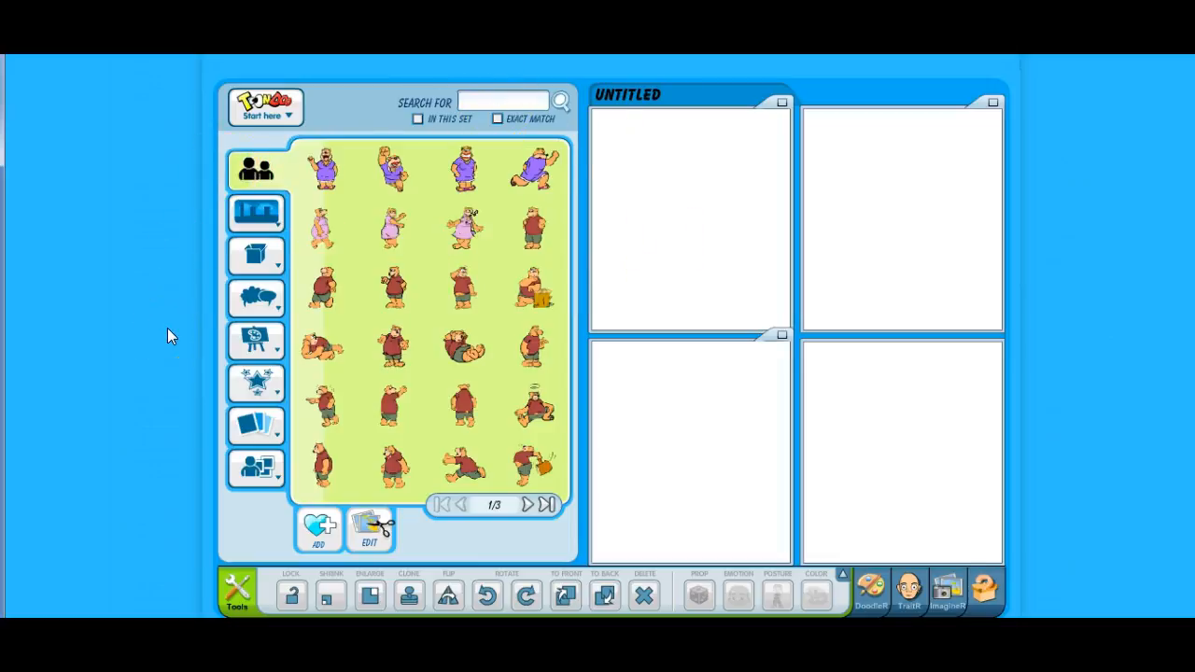
Examine the available artwork categories: characters, backgrounds, props, texts, Brushmen and special items
{"action": "mouse_move", "coordinate": [268, 174]}
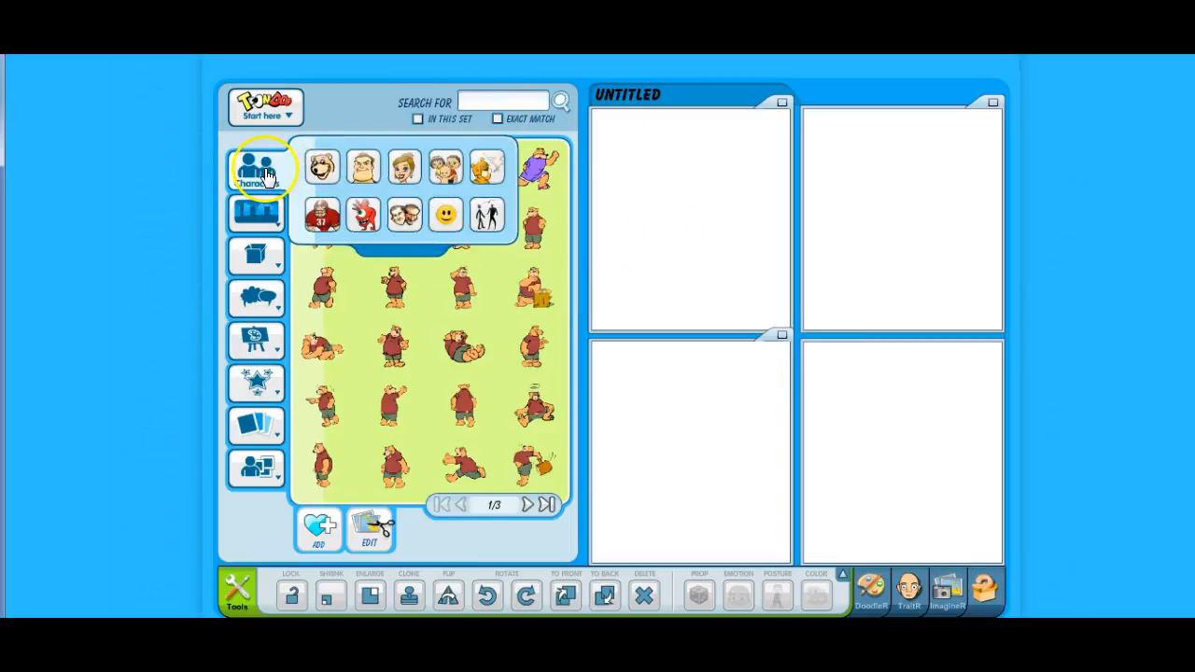
{"action": "mouse_move", "coordinate": [262, 216]}
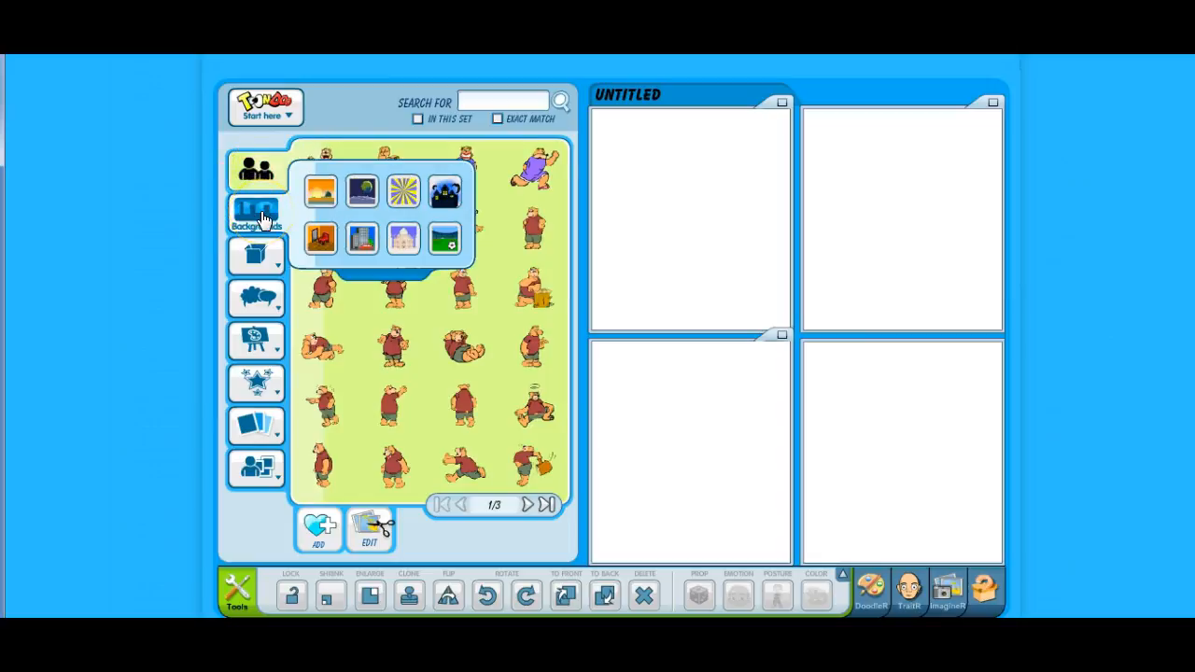
{"action": "mouse_move", "coordinate": [271, 256]}
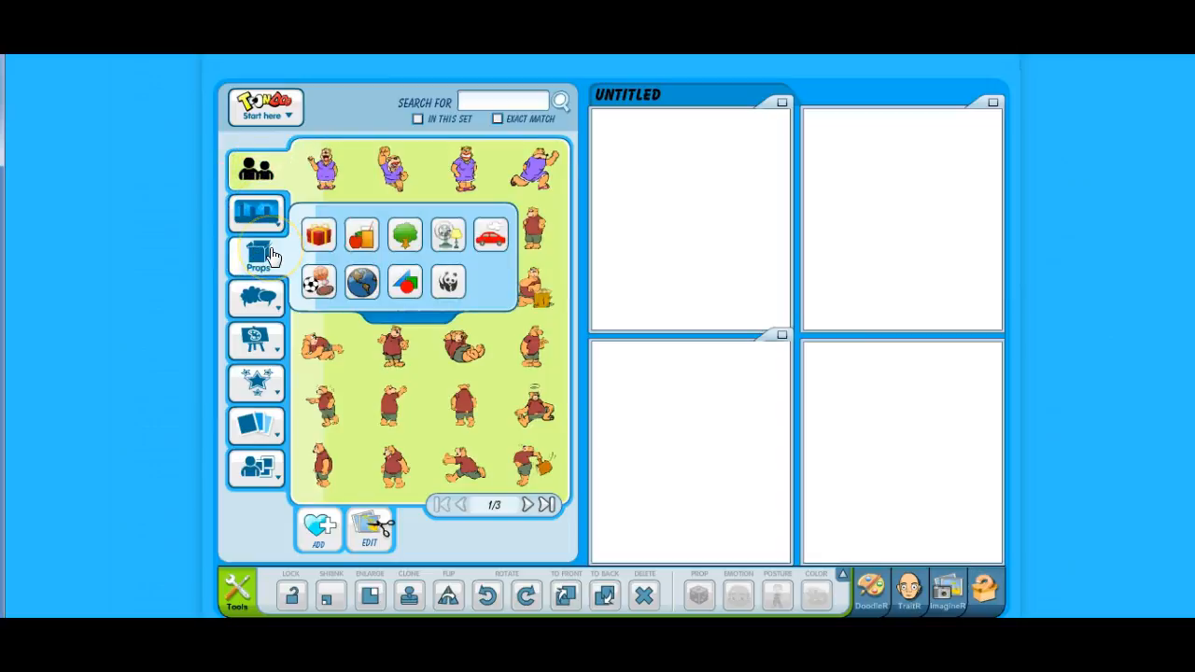
{"action": "mouse_move", "coordinate": [267, 298]}
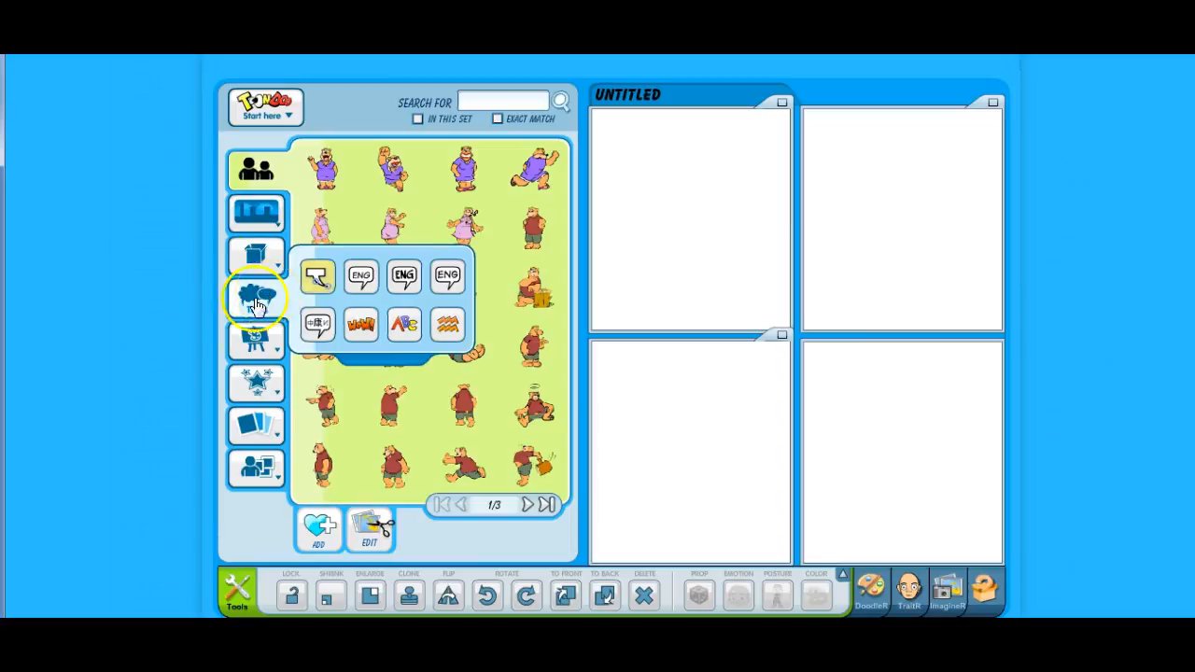
{"action": "left_click", "coordinate": [260, 345]}
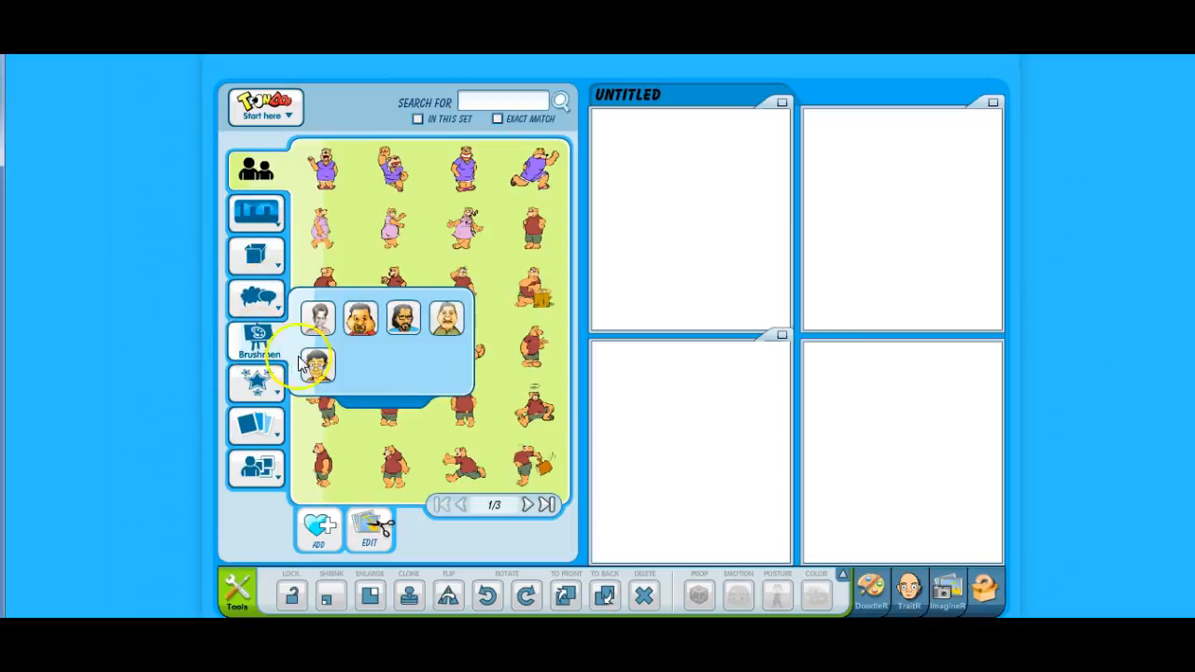
{"action": "left_click", "coordinate": [331, 333]}
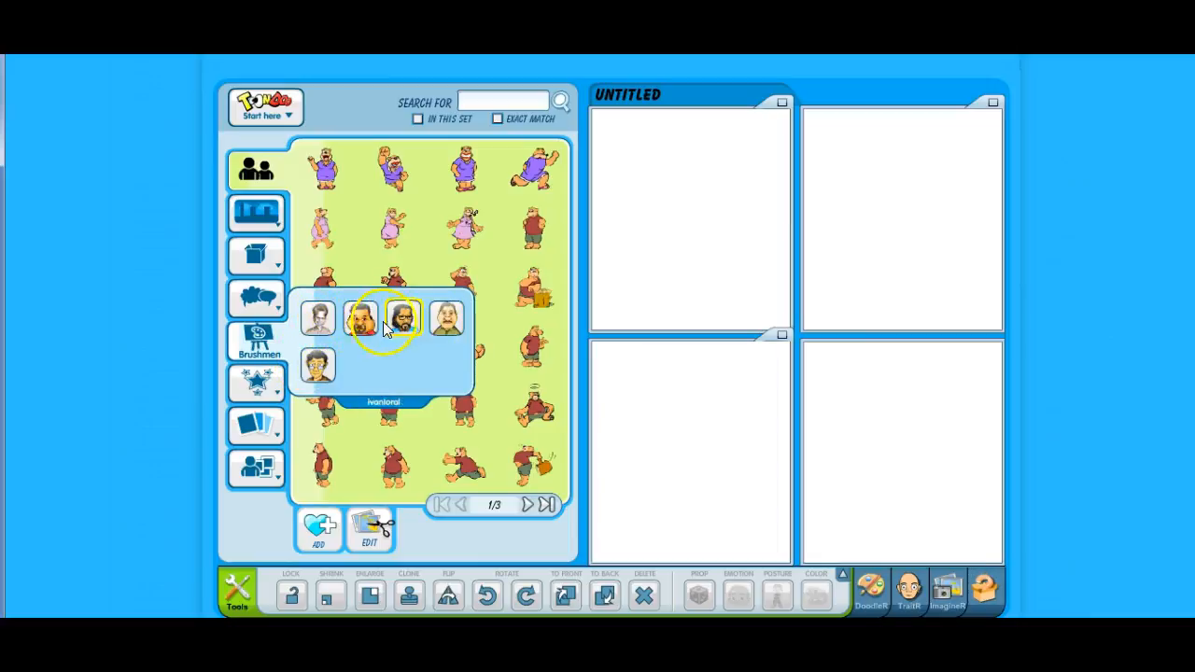
{"action": "left_click", "coordinate": [258, 383]}
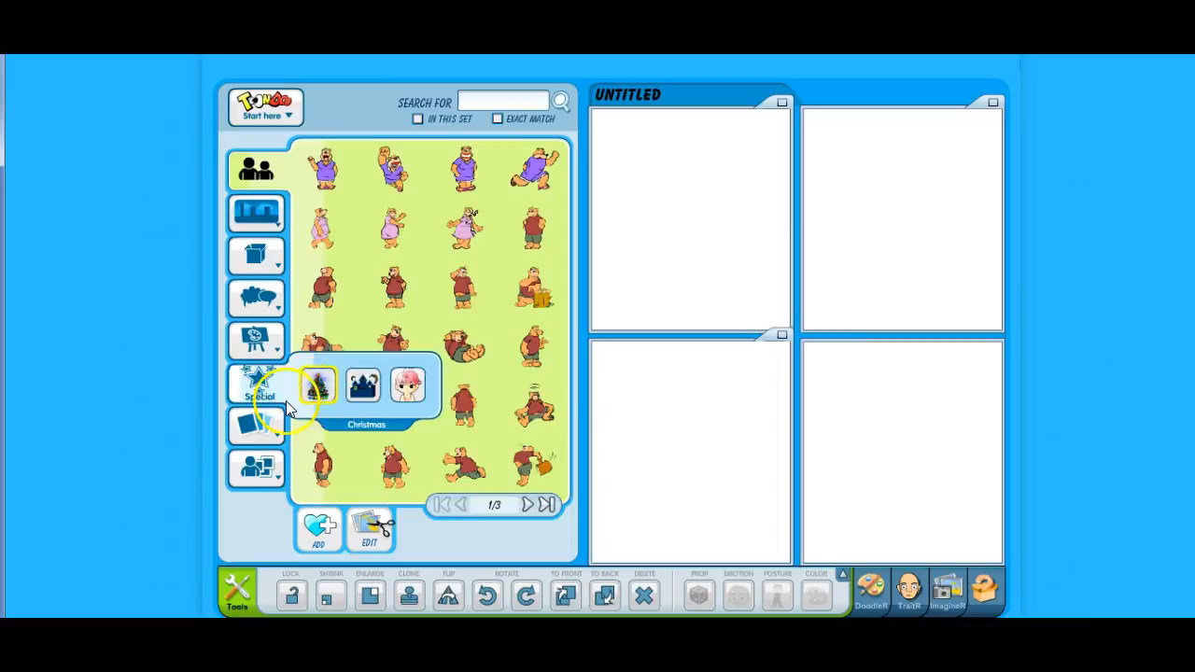
{"action": "left_click", "coordinate": [264, 439]}
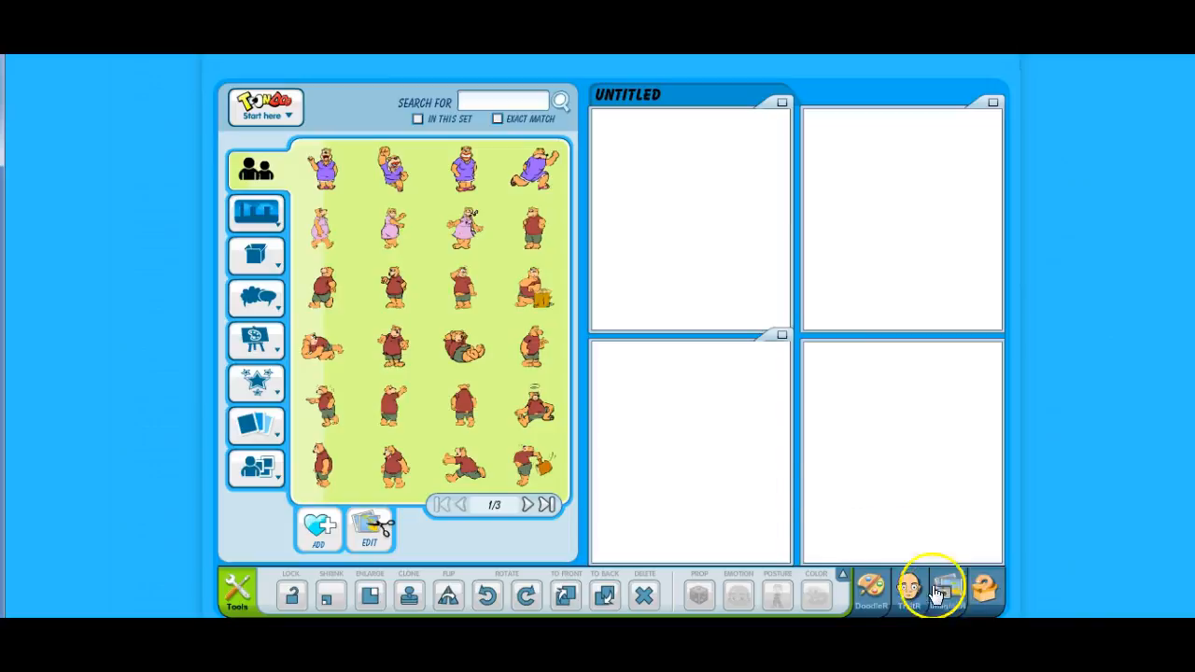
From the Jambav characters, place the purple-dressed bear with the raised fist in the first panel and the running one in the second
{"action": "left_click", "coordinate": [254, 198]}
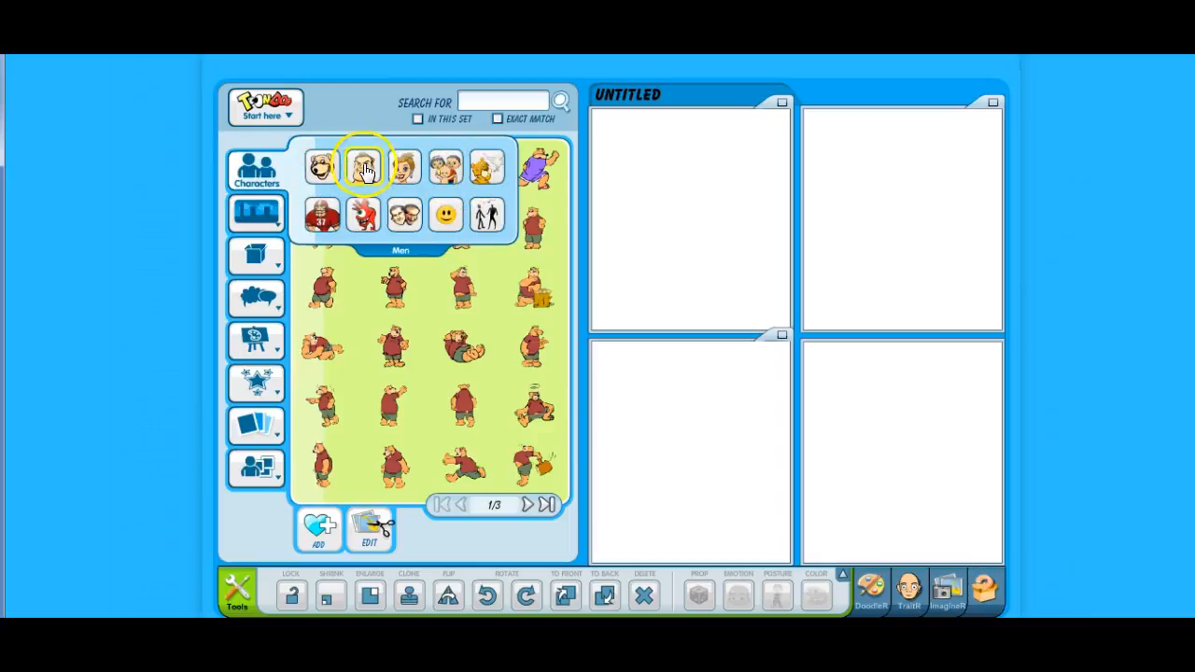
{"action": "left_click", "coordinate": [322, 167]}
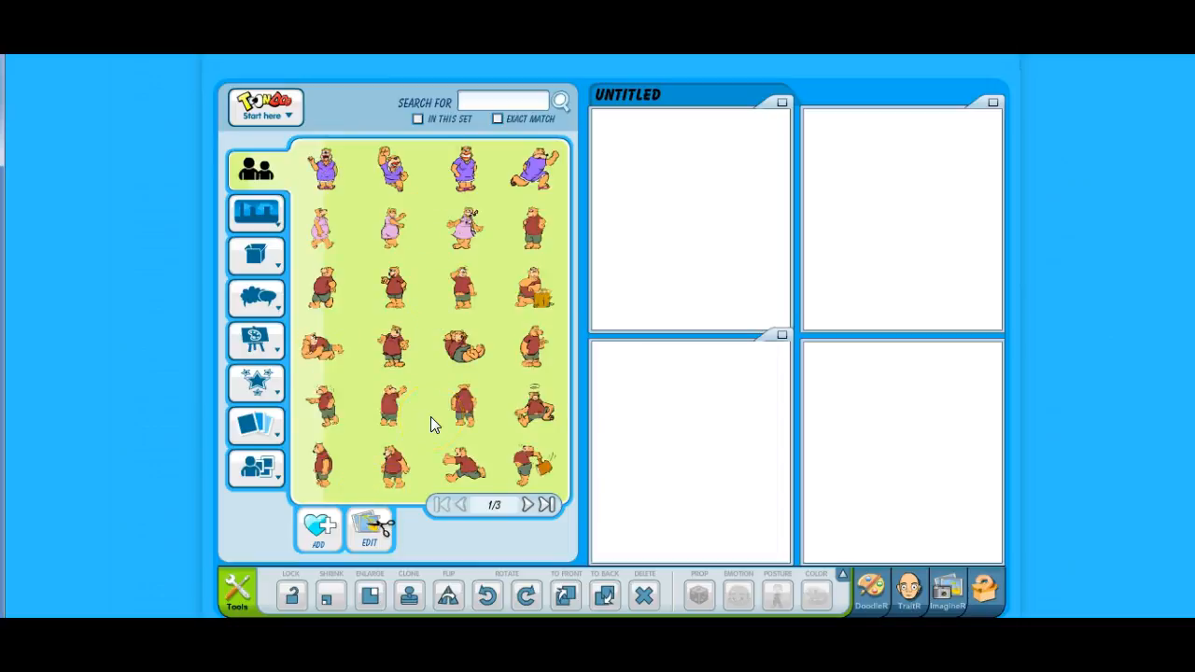
{"action": "left_click", "coordinate": [425, 200]}
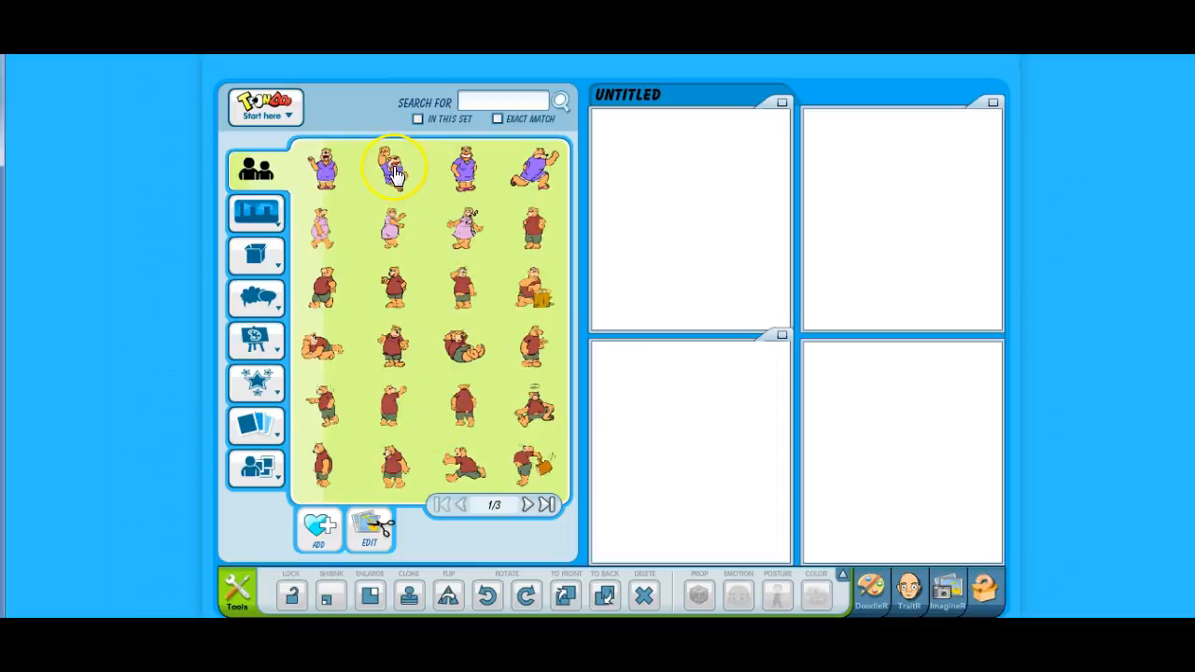
{"action": "left_click_drag", "start_coordinate": [394, 173], "coordinate": [737, 248]}
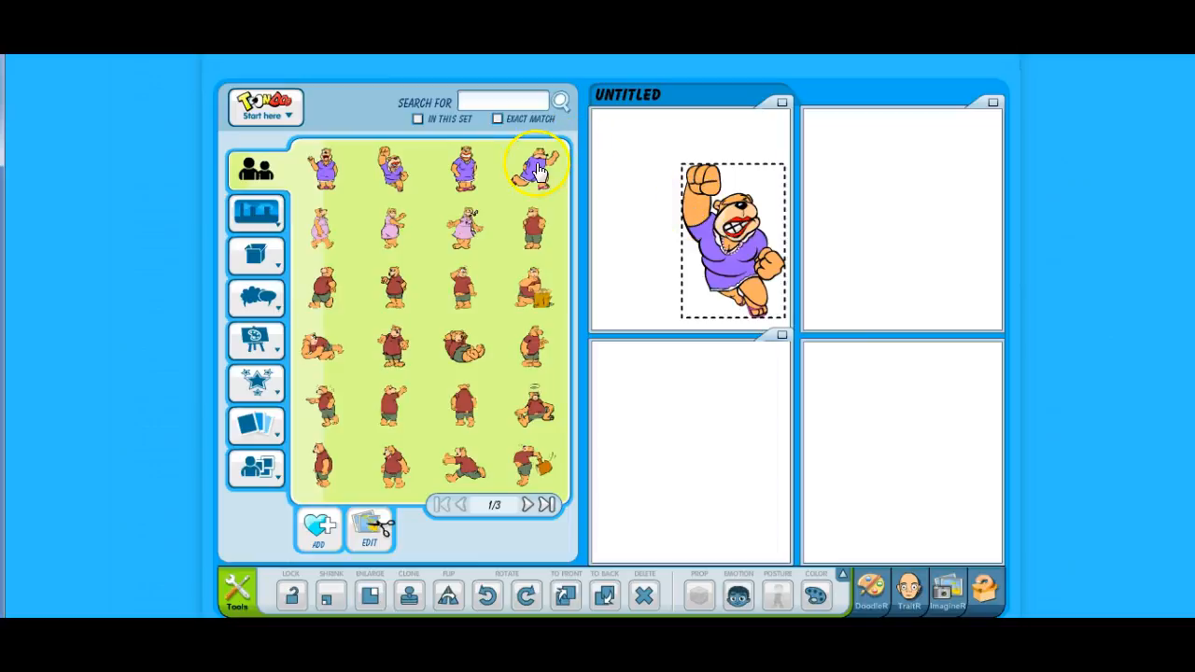
{"action": "left_click_drag", "start_coordinate": [537, 170], "coordinate": [895, 257]}
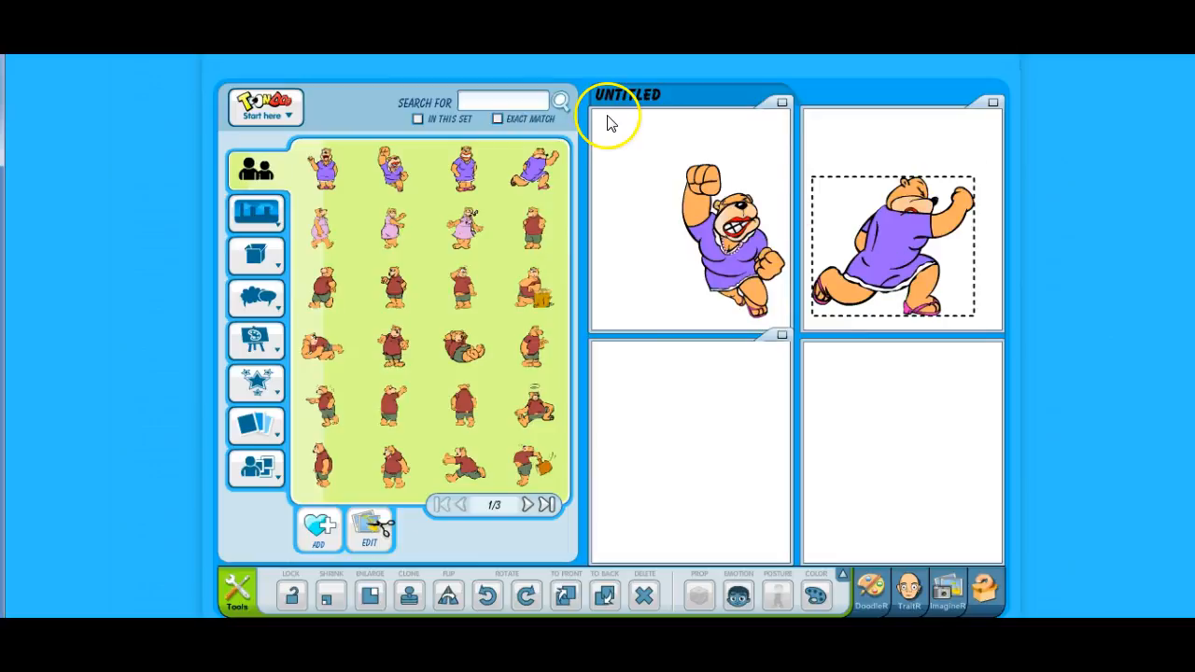
Apply the space background with the moon surface and Earth to the first panel
{"action": "mouse_move", "coordinate": [266, 218]}
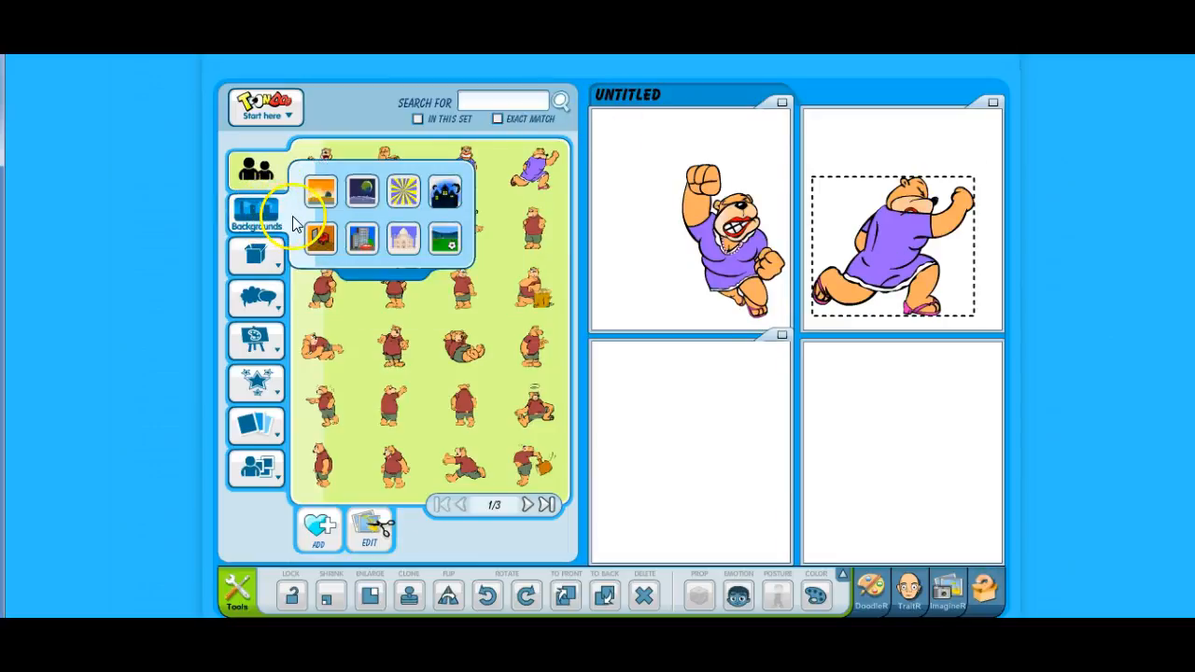
{"action": "left_click", "coordinate": [364, 196]}
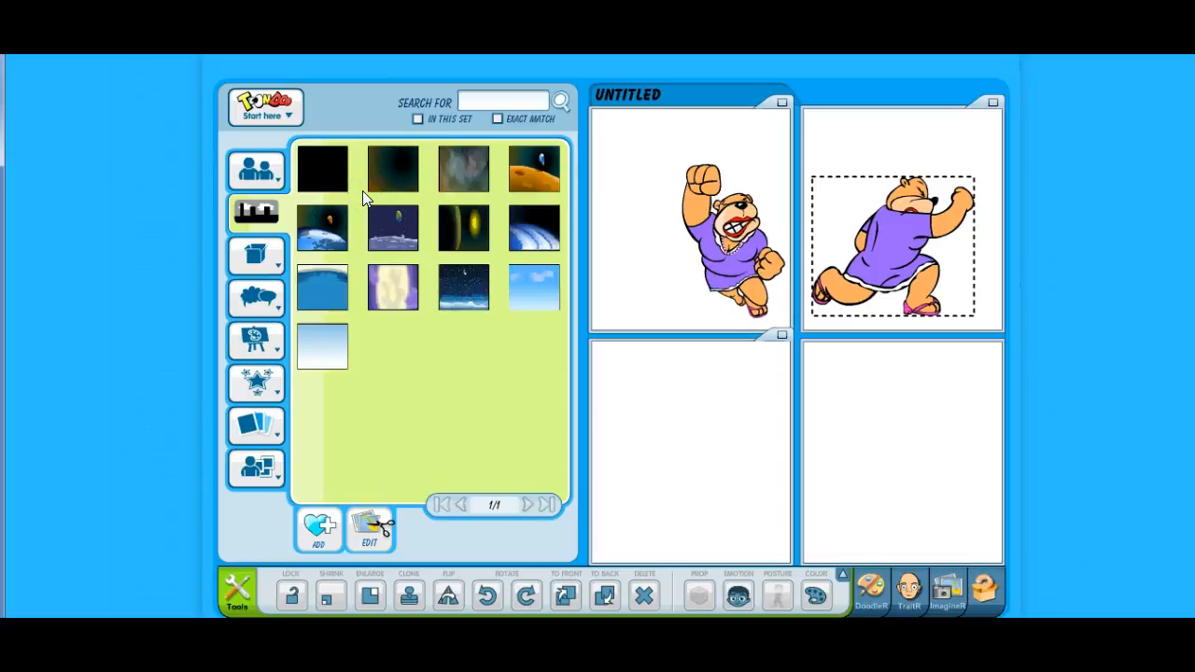
{"action": "left_click_drag", "start_coordinate": [392, 230], "coordinate": [704, 233]}
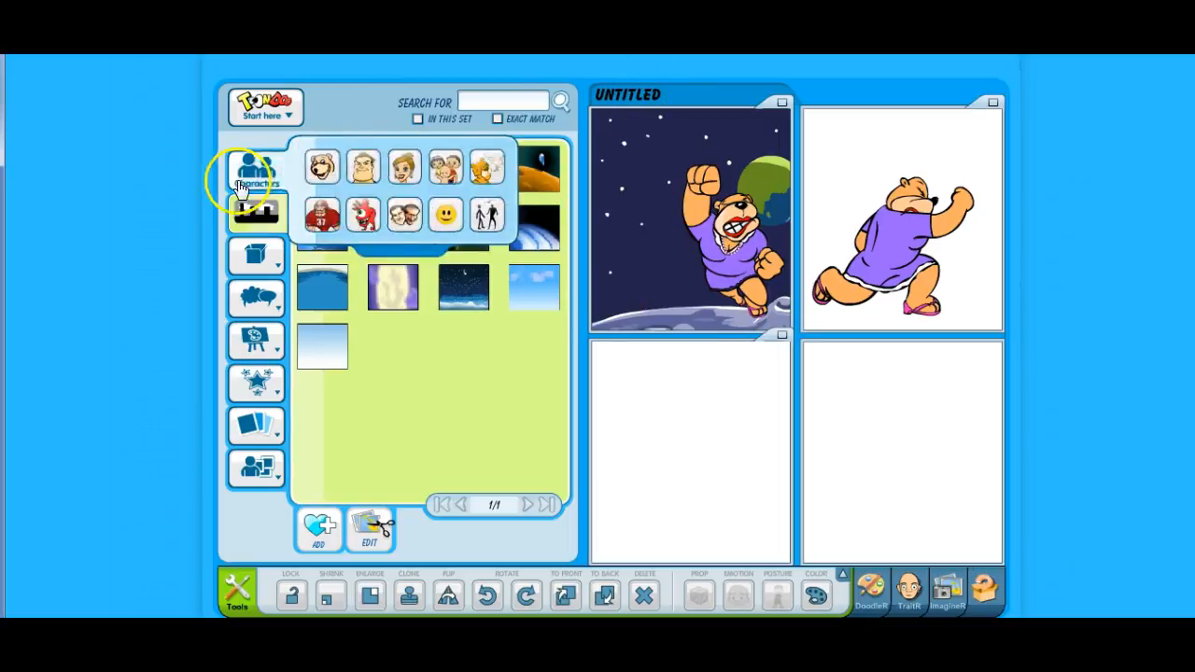
Add a ToonDoo Pro speech bubble above the bear in the first panel
{"action": "mouse_move", "coordinate": [261, 297]}
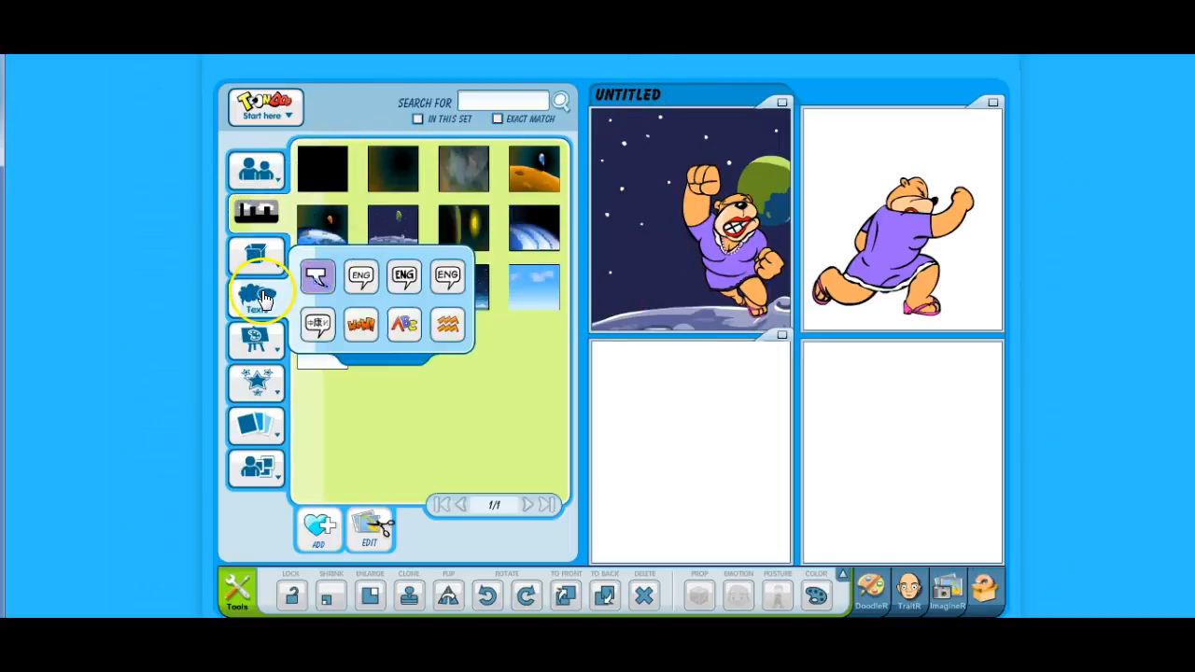
{"action": "left_click", "coordinate": [317, 280]}
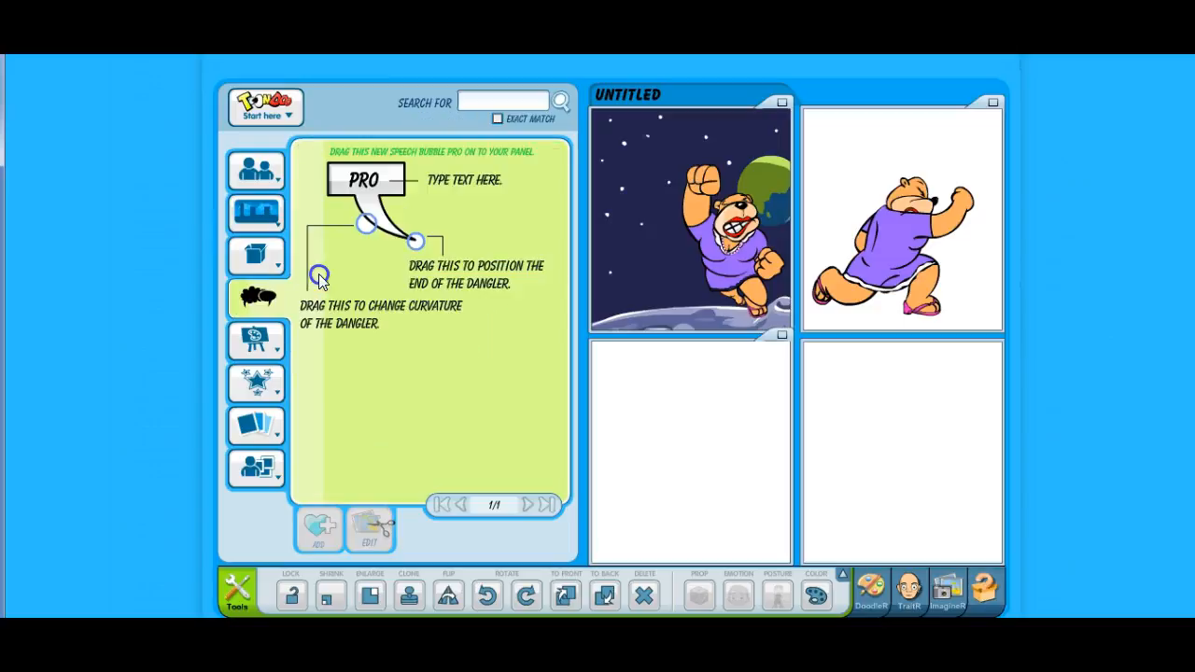
{"action": "left_click_drag", "start_coordinate": [366, 180], "coordinate": [670, 194]}
{"action": "mouse_move", "coordinate": [258, 297]}
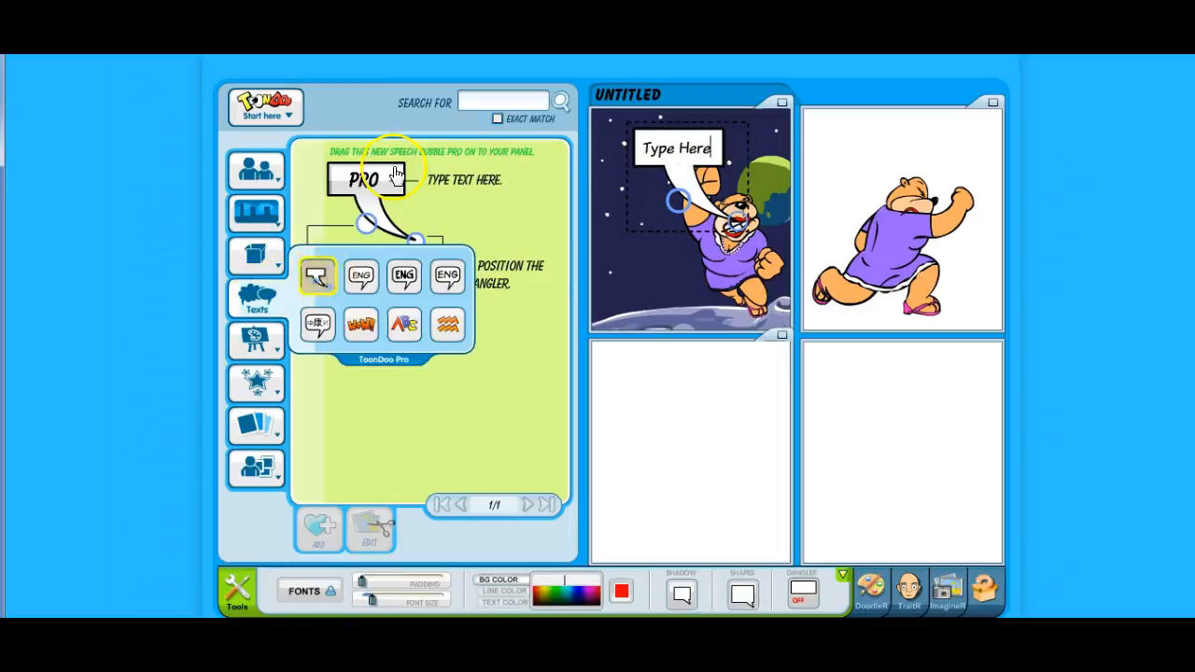
Replace the placeholder text in the first panel's speech bubble with "Here I Come!!"
{"action": "key", "text": "BackSpace"}
{"action": "key", "text": "BackSpace"}
{"action": "key", "text": "BackSpace"}
{"action": "key", "text": "BackSpace"}
{"action": "key", "text": "BackSpace"}
{"action": "key", "text": "BackSpace"}
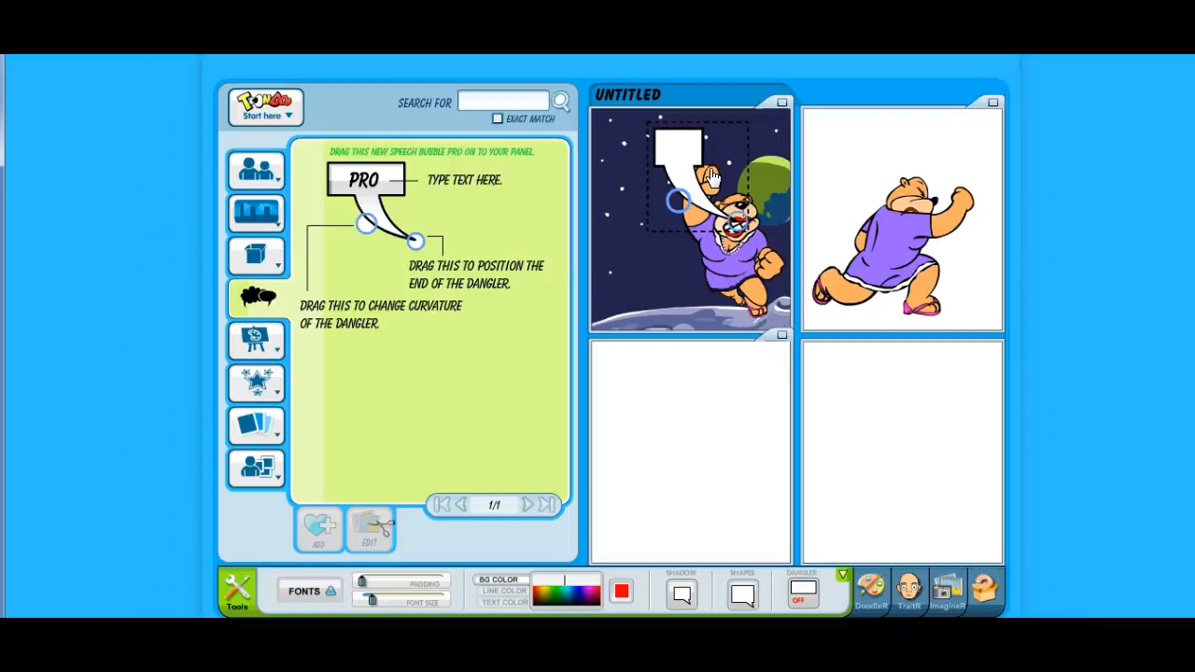
{"action": "type", "text": "Here I Co"}
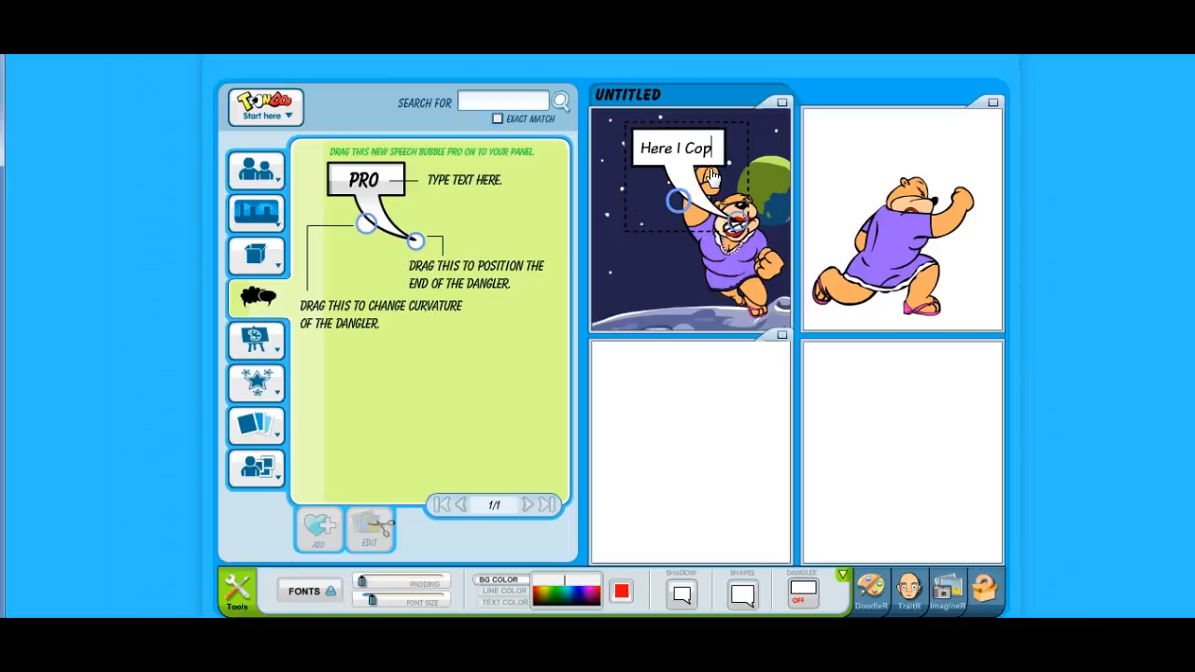
{"action": "type", "text": "me!!"}
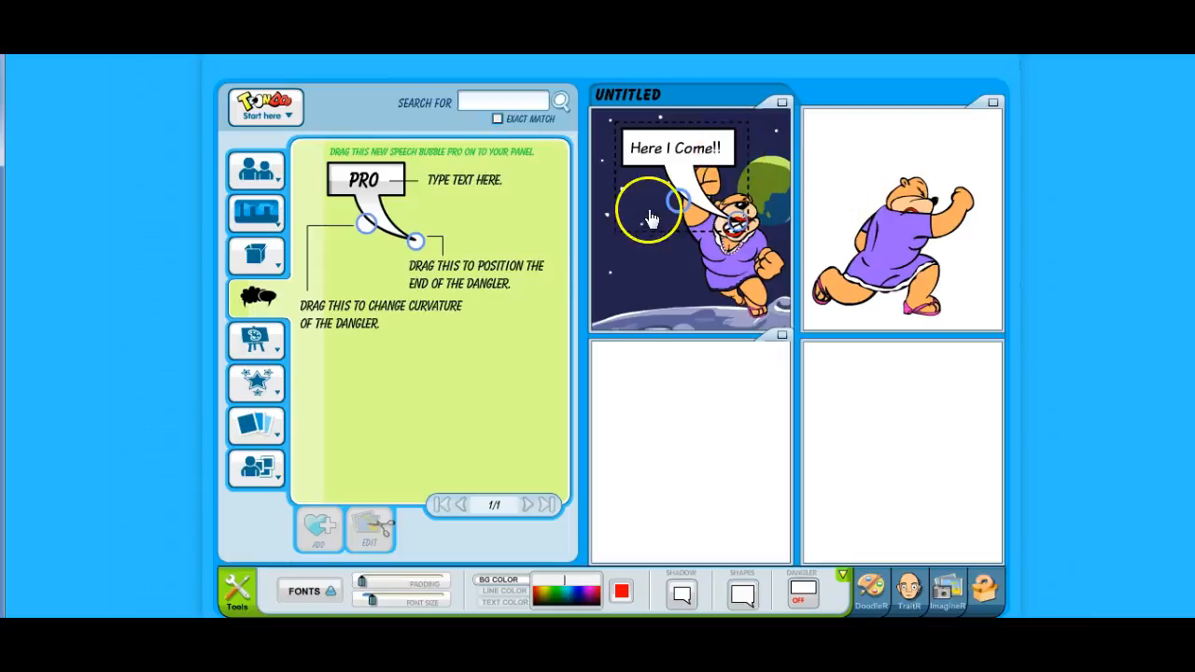
{"action": "left_click", "coordinate": [695, 378]}
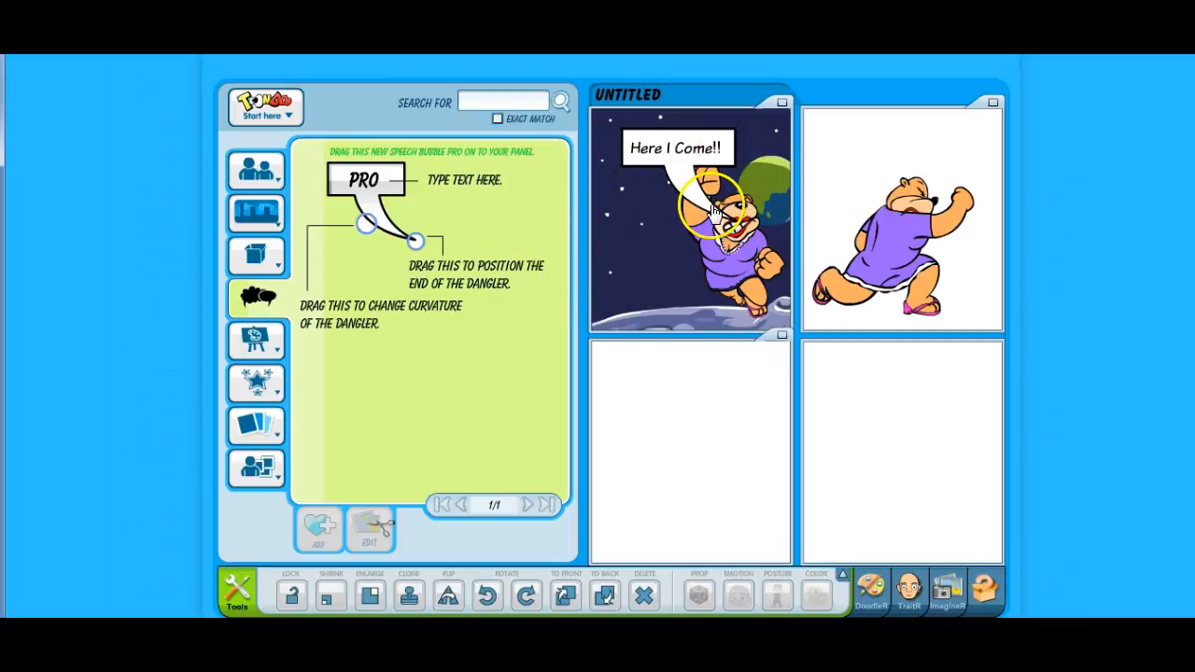
Add the soccer ball from the sports props to the first panel and move it to the panel's lower-left corner
{"action": "left_click", "coordinate": [255, 254]}
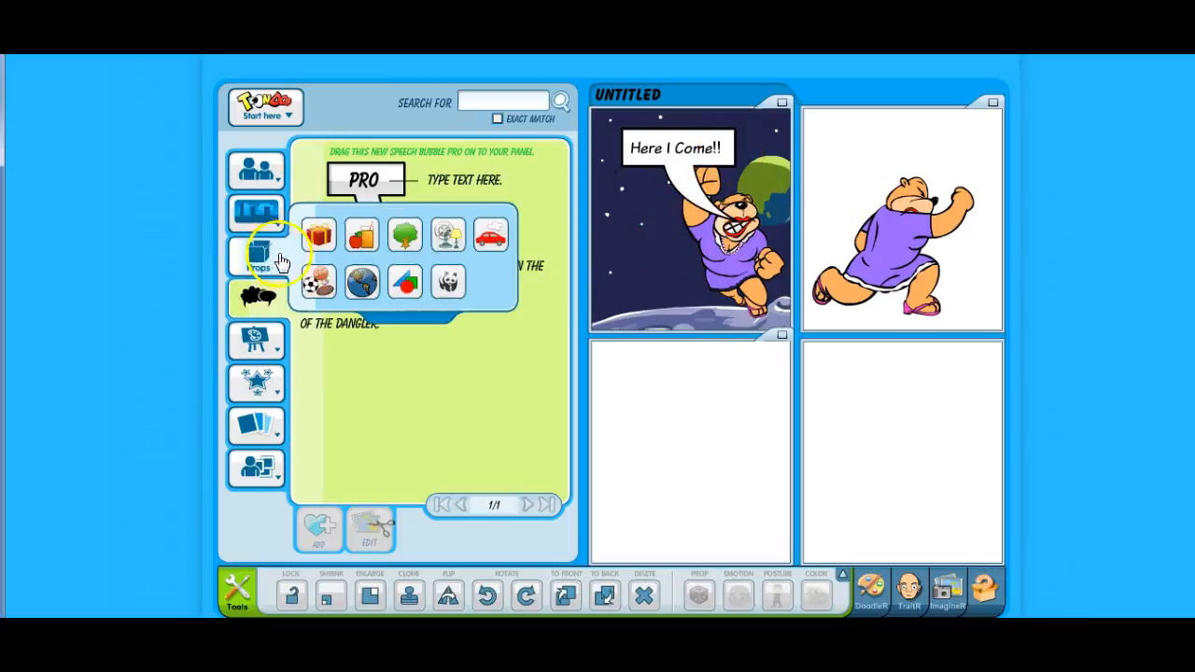
{"action": "left_click", "coordinate": [322, 282]}
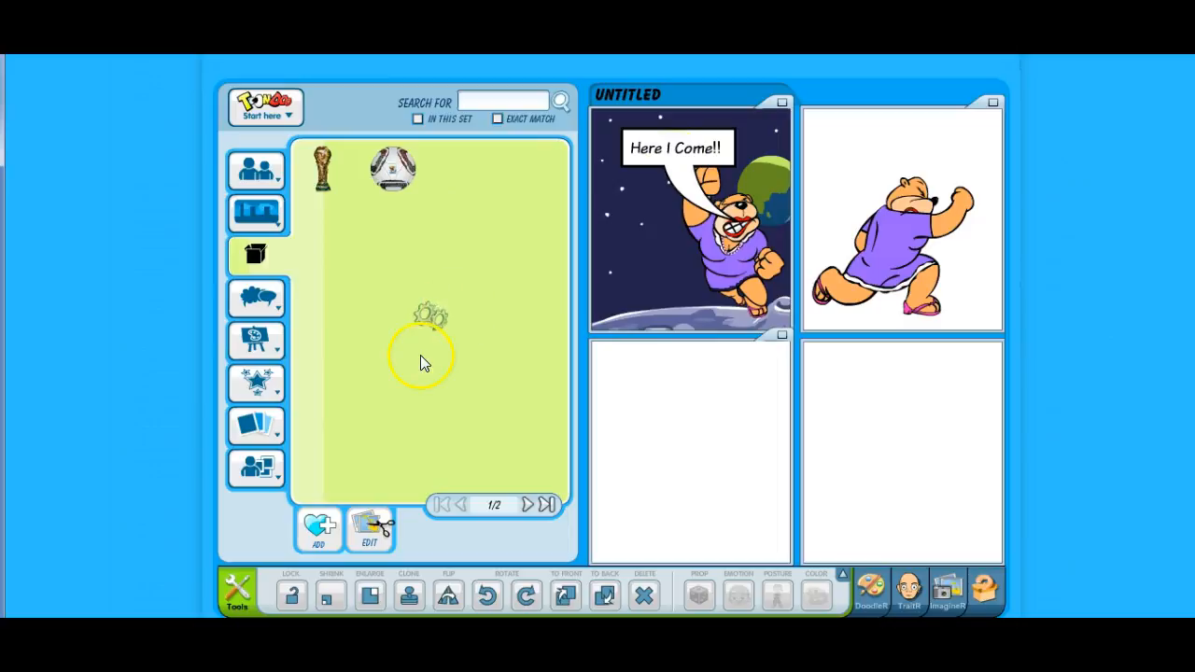
{"action": "left_click_drag", "start_coordinate": [396, 177], "coordinate": [657, 267]}
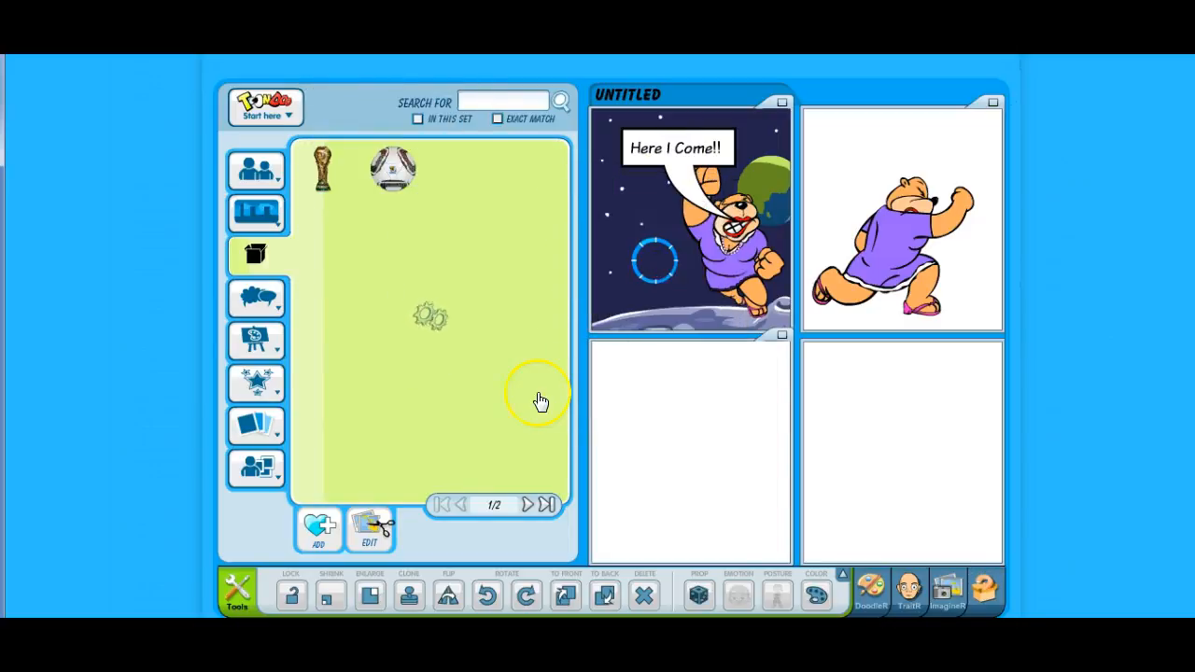
{"action": "mouse_move", "coordinate": [253, 172]}
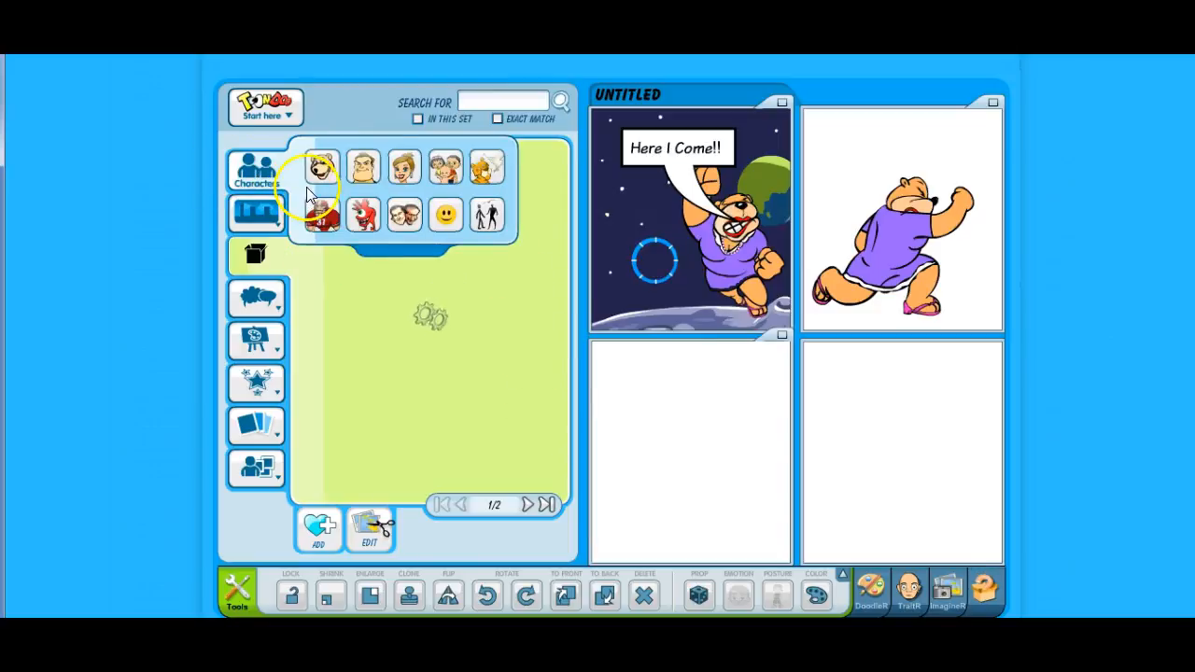
{"action": "left_click_drag", "start_coordinate": [652, 226], "coordinate": [616, 280]}
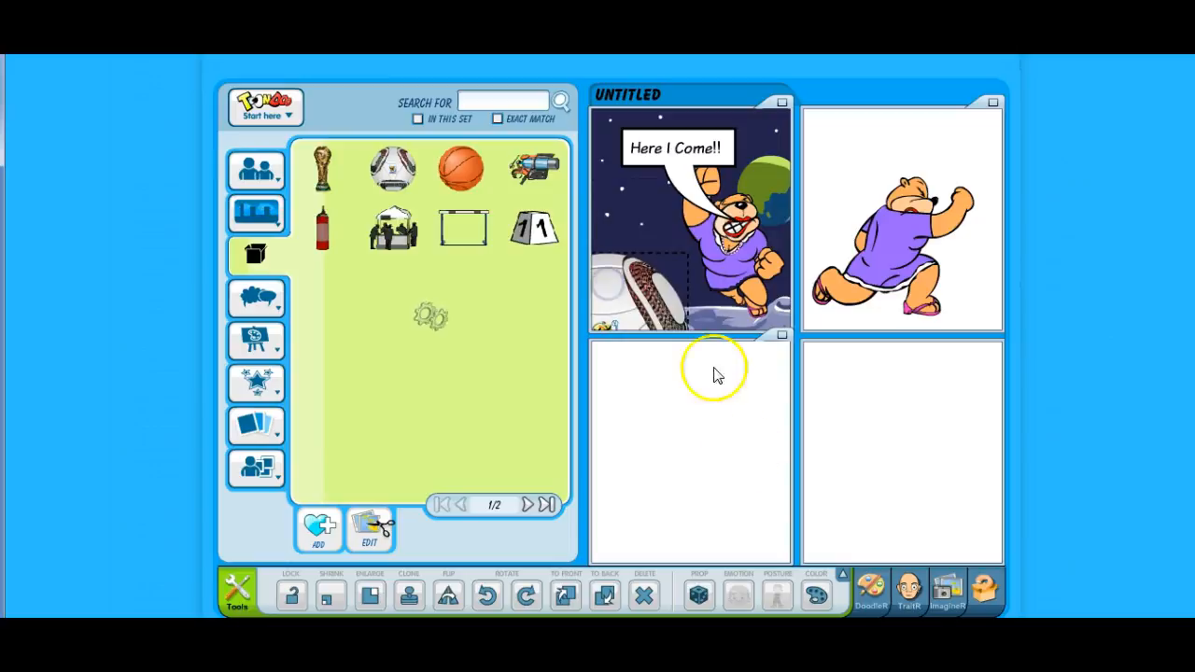
Add a cloud-shaped text bubble above the bear's raised fist in the second panel, containing the text "Pow"
{"action": "left_click", "coordinate": [252, 168]}
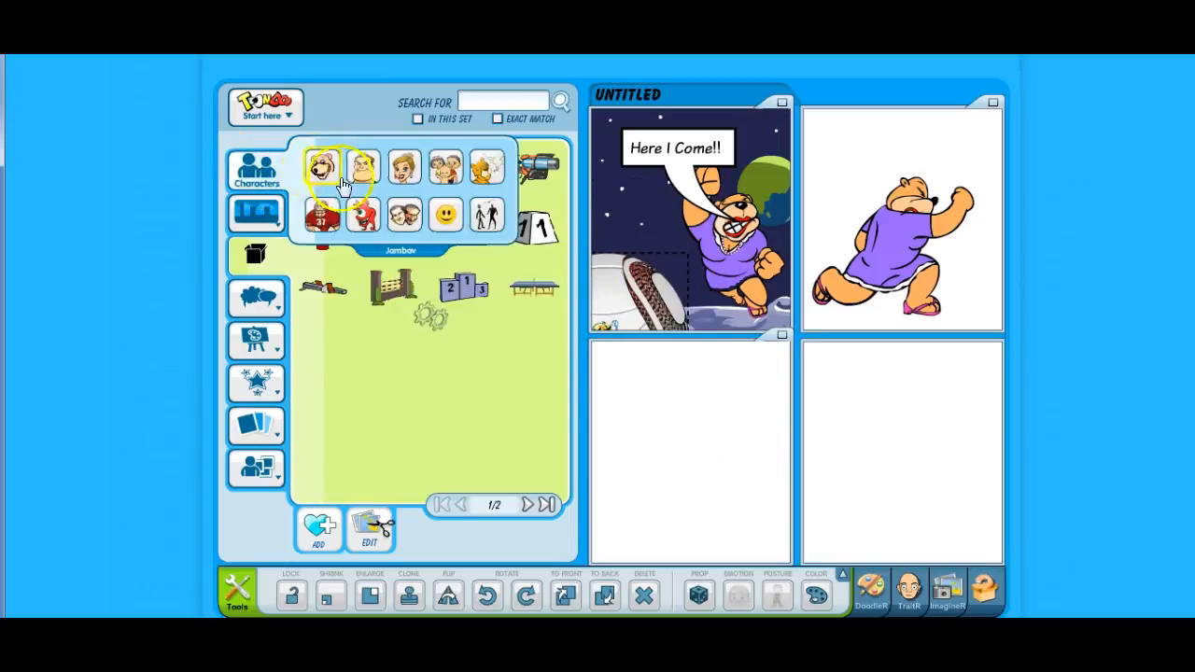
{"action": "left_click", "coordinate": [225, 252]}
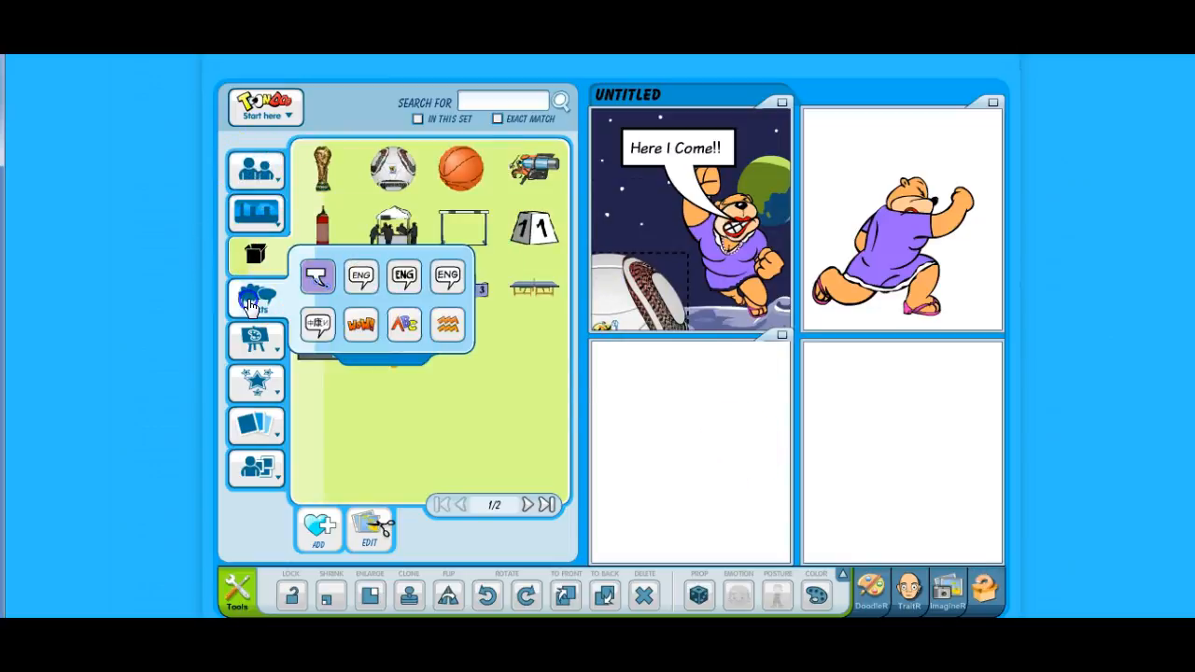
{"action": "left_click", "coordinate": [317, 276]}
{"action": "left_click_drag", "start_coordinate": [374, 166], "coordinate": [373, 167]}
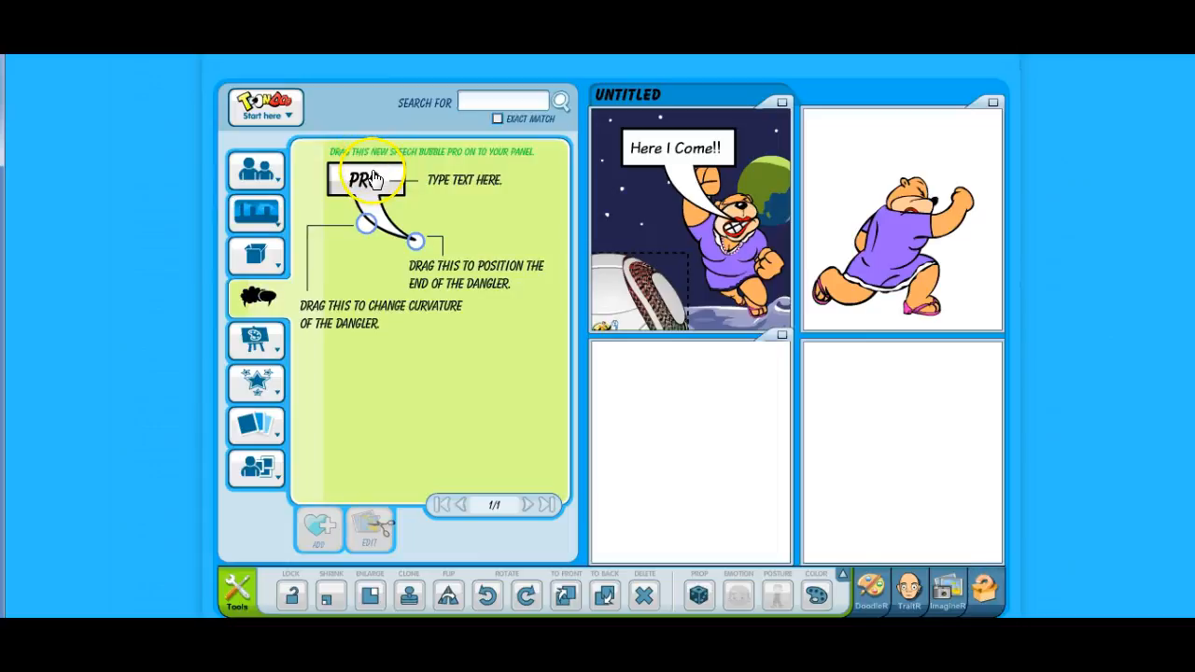
{"action": "mouse_move", "coordinate": [254, 308]}
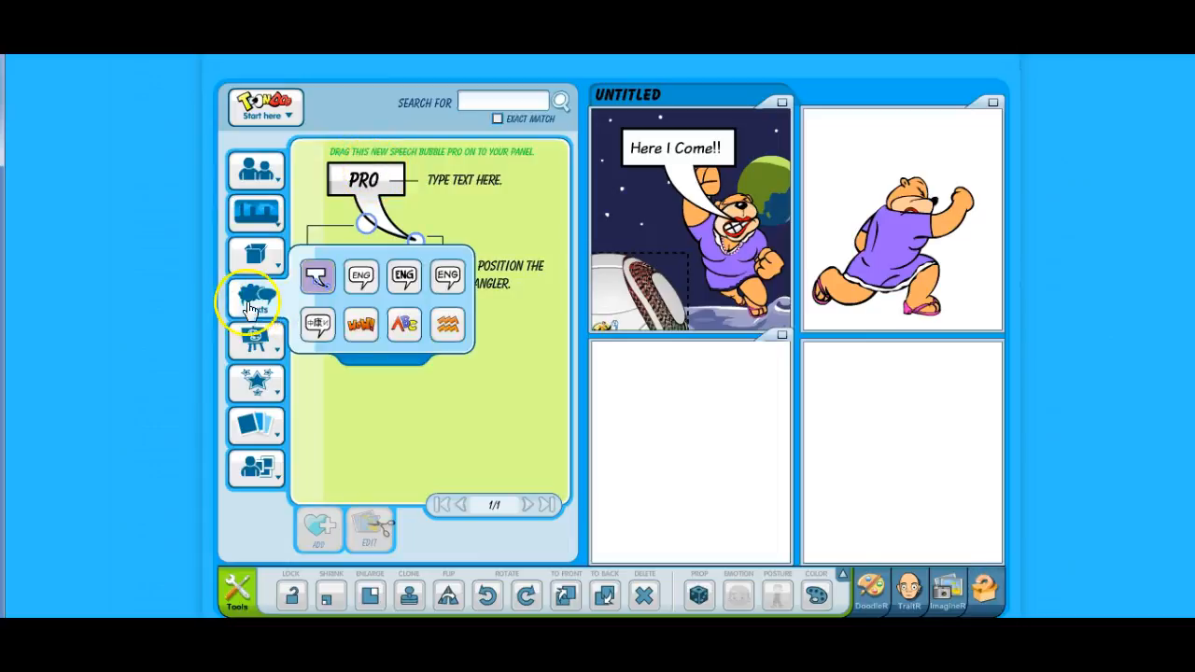
{"action": "left_click", "coordinate": [406, 273]}
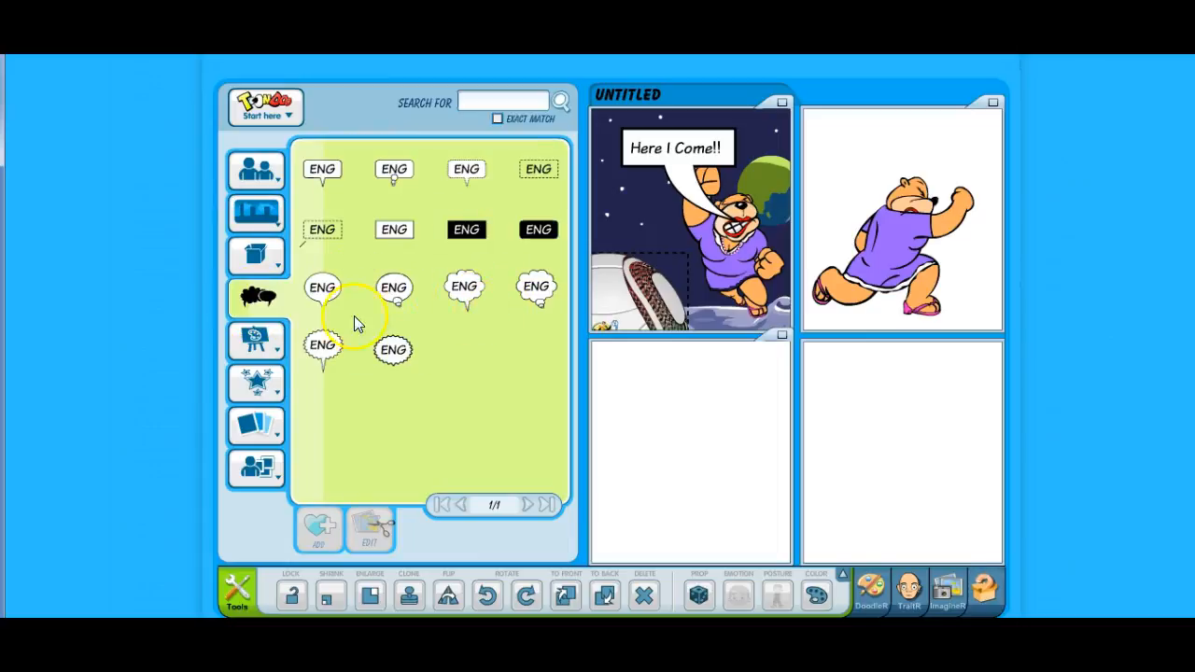
{"action": "left_click_drag", "start_coordinate": [532, 291], "coordinate": [962, 145]}
{"action": "left_click_drag", "start_coordinate": [969, 163], "coordinate": [938, 155]}
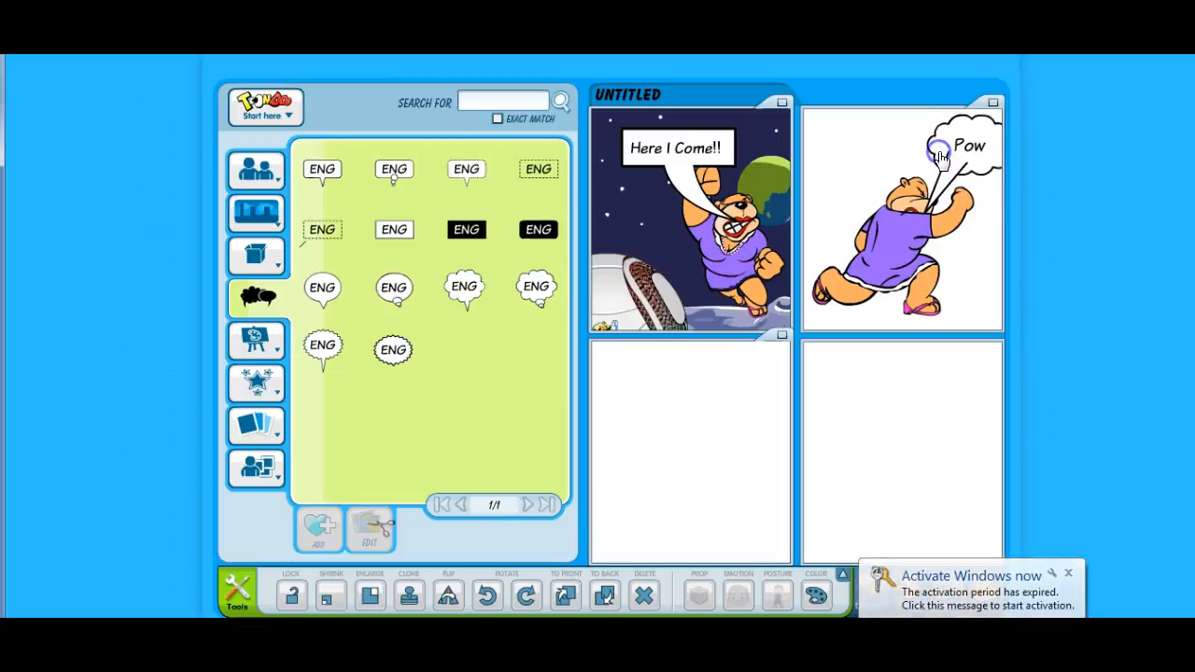
Try flipping and rotating the bear in the first panel, restoring its original orientation each time
{"action": "left_click", "coordinate": [449, 597]}
{"action": "left_click", "coordinate": [449, 597]}
{"action": "left_click", "coordinate": [736, 263]}
{"action": "left_click", "coordinate": [449, 598]}
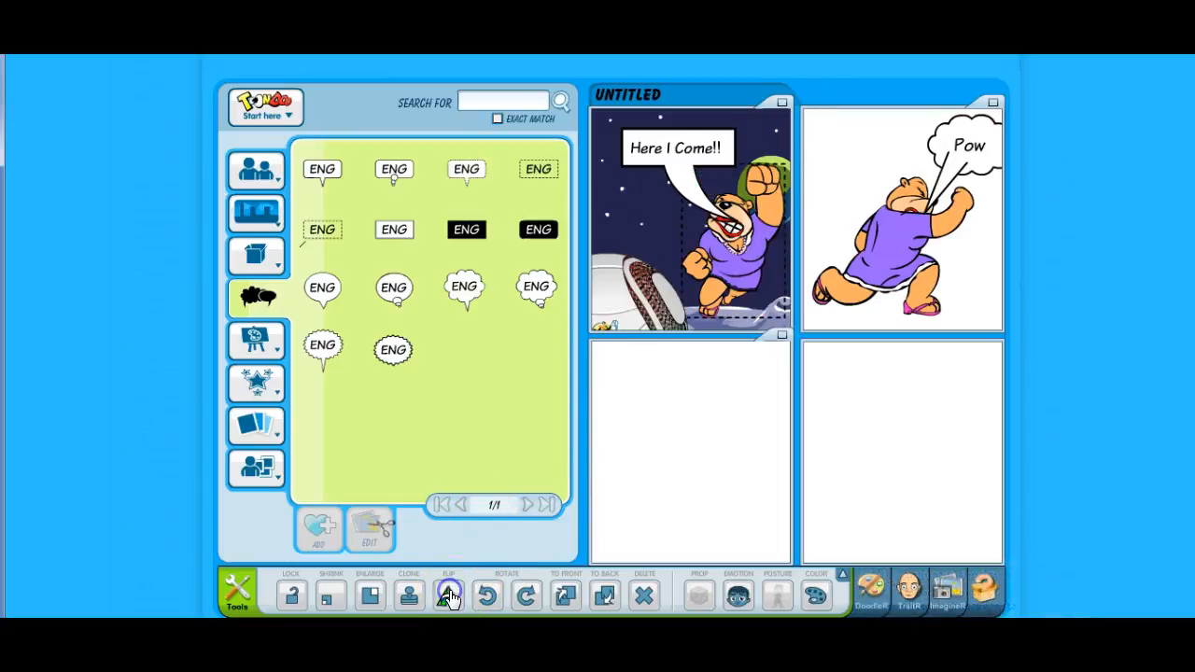
{"action": "left_click", "coordinate": [449, 597]}
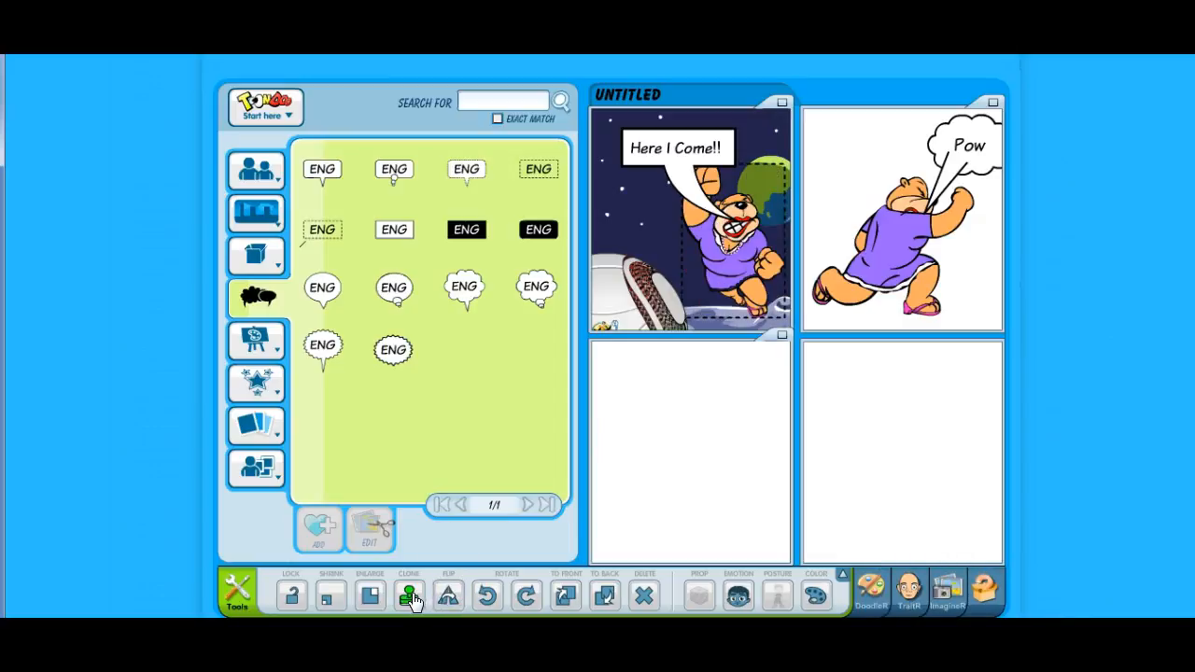
{"action": "left_click", "coordinate": [328, 599]}
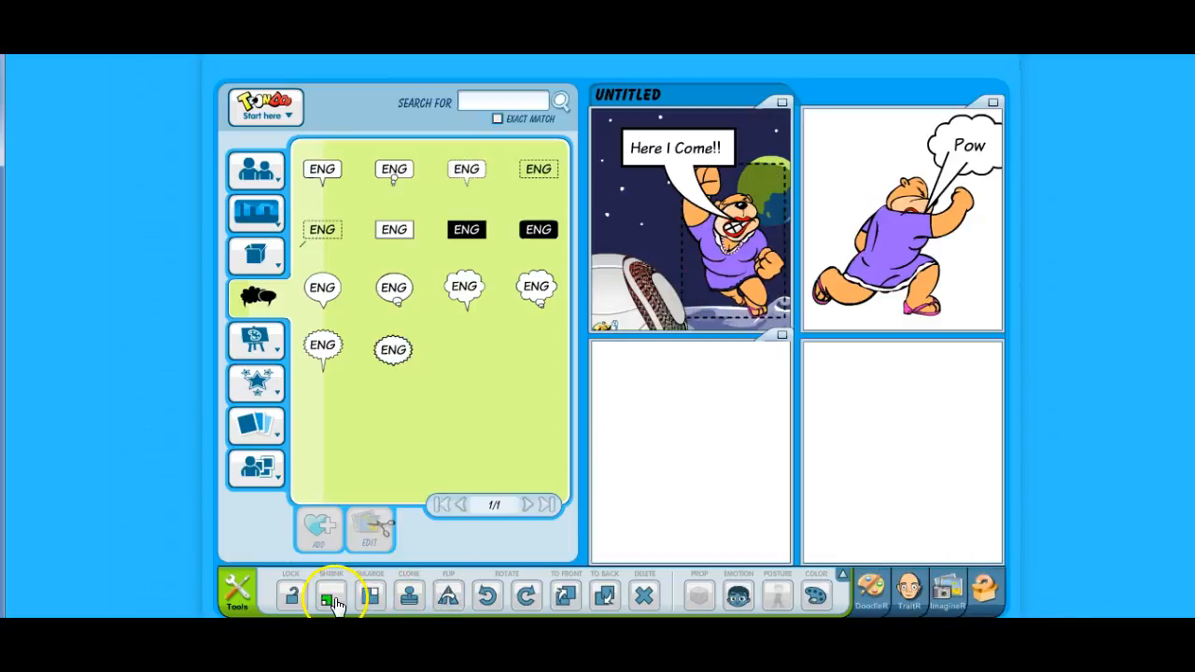
{"action": "left_click", "coordinate": [486, 596]}
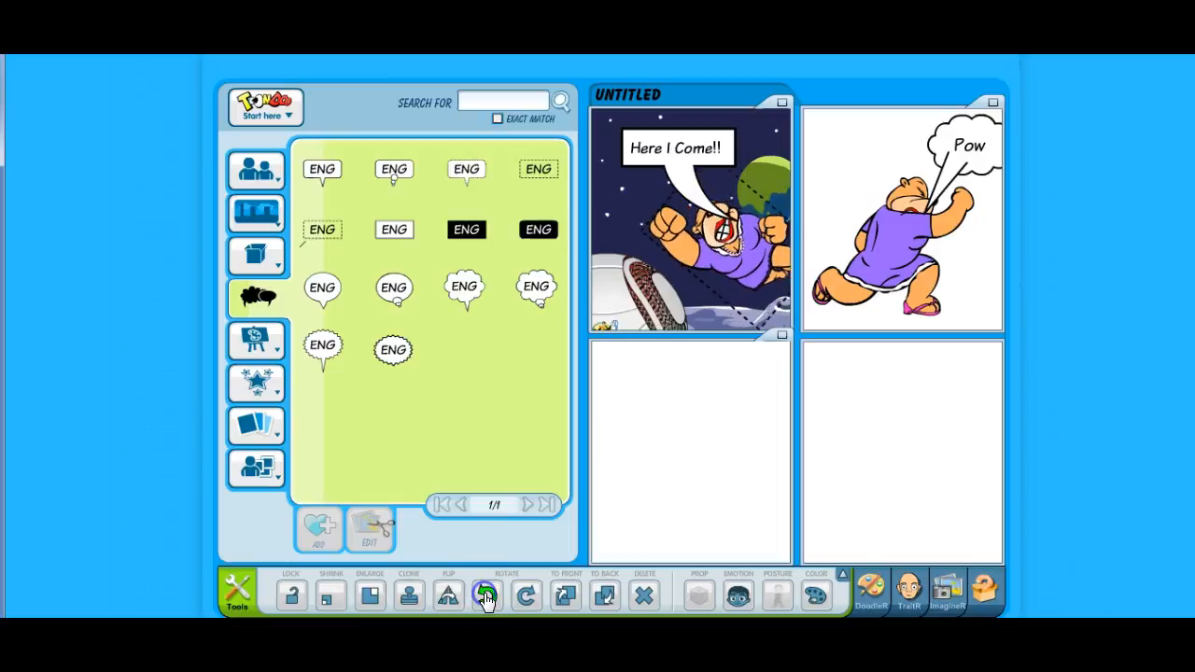
{"action": "left_click", "coordinate": [525, 597]}
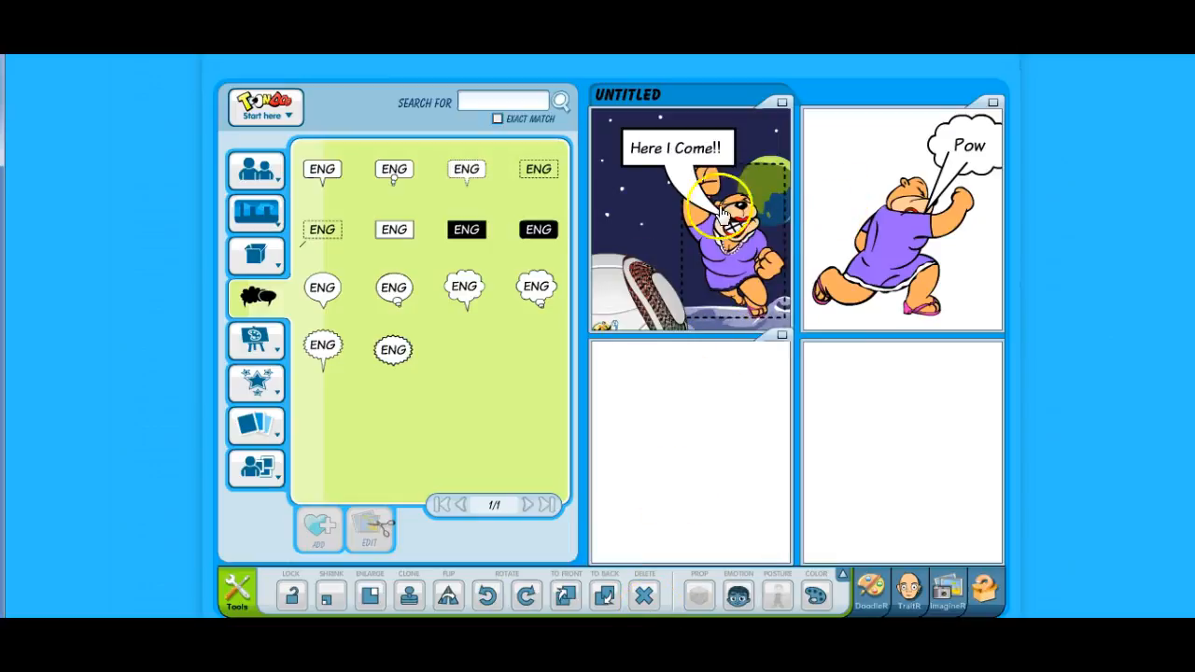
Apply landmark backgrounds: the pyramid to the second panel, the opera house to the third and the gray-blue bridge to the fourth
{"action": "mouse_move", "coordinate": [250, 217]}
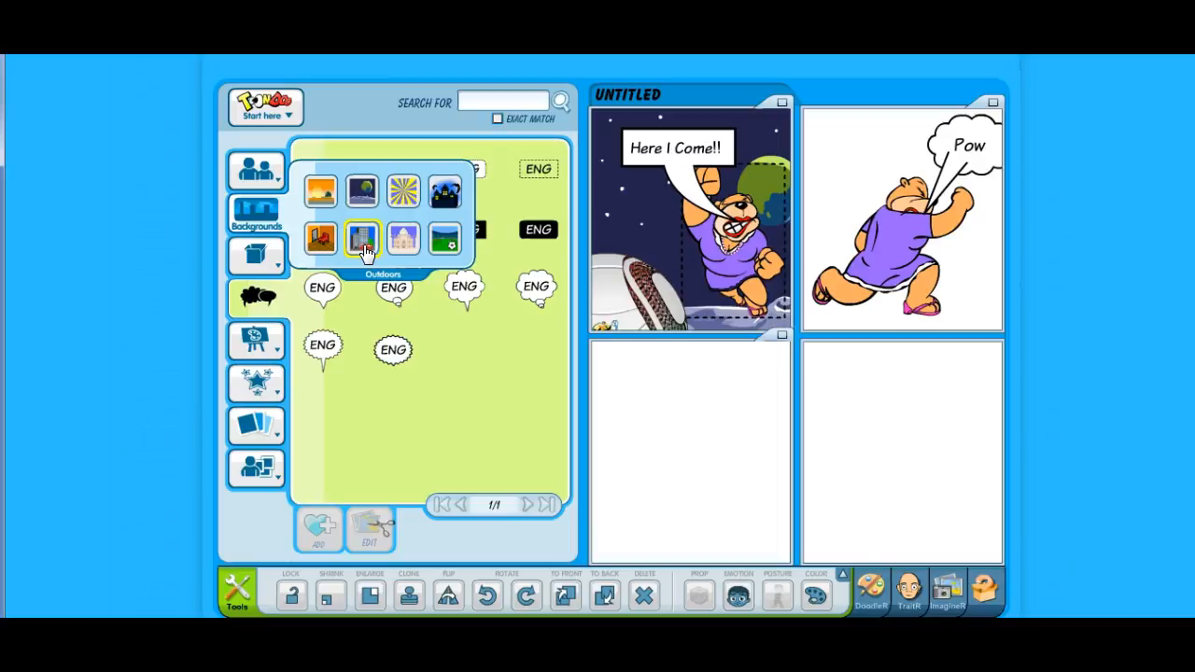
{"action": "left_click", "coordinate": [401, 243]}
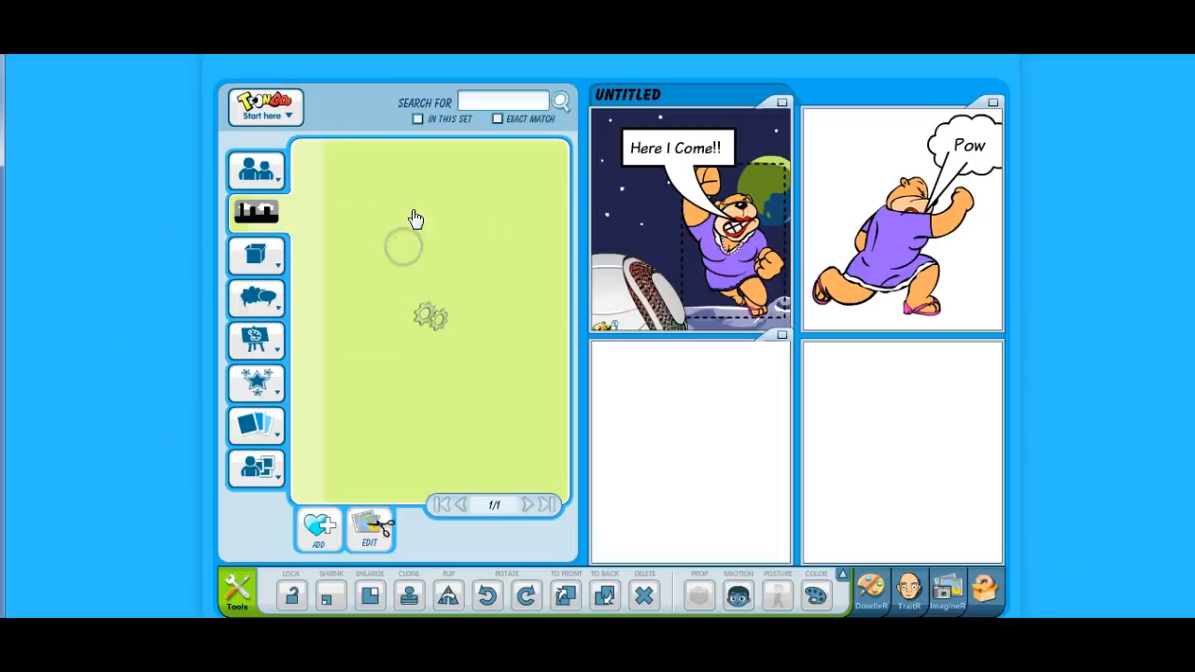
{"action": "left_click_drag", "start_coordinate": [463, 191], "coordinate": [915, 223]}
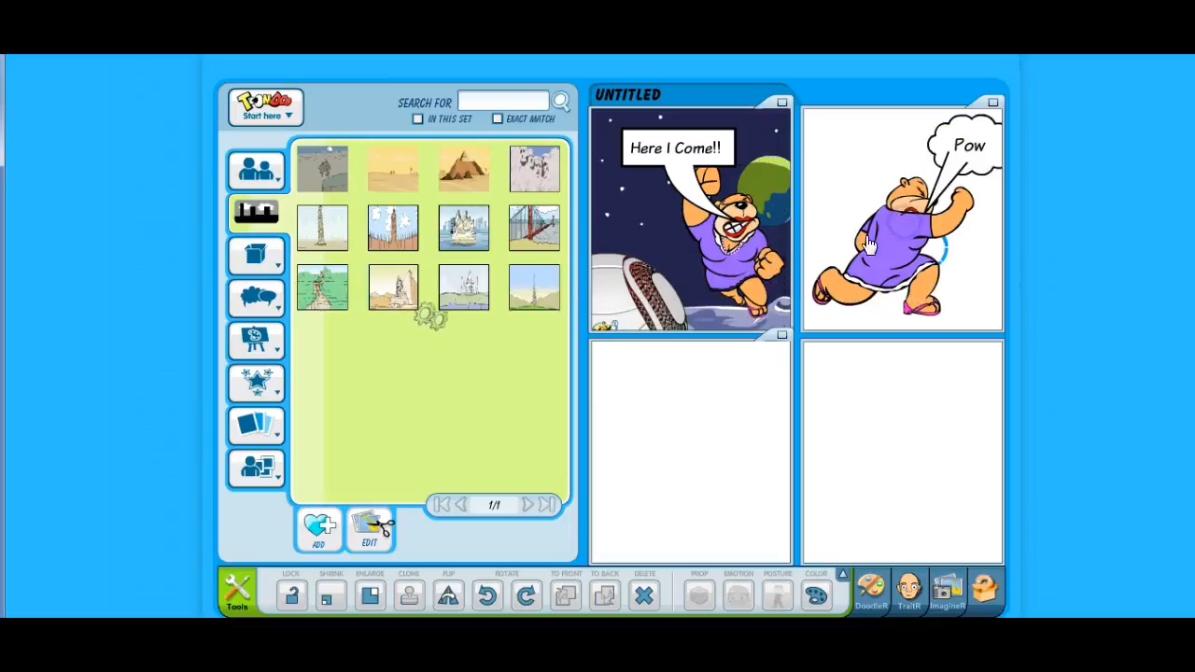
{"action": "left_click_drag", "start_coordinate": [460, 226], "coordinate": [676, 458]}
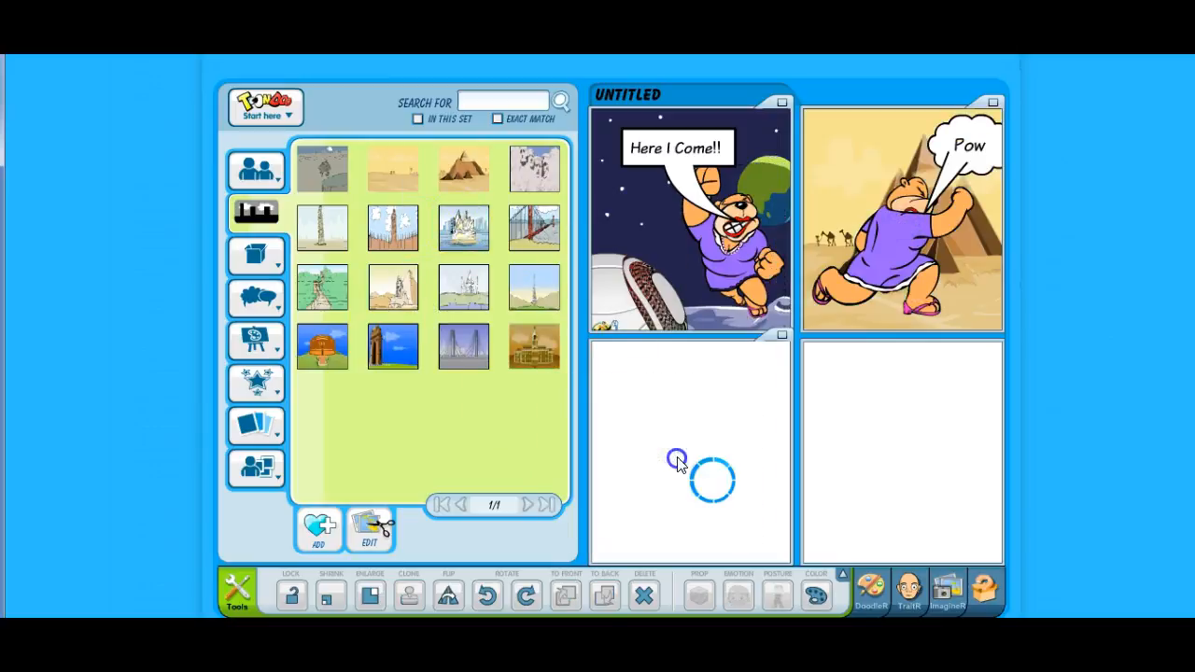
{"action": "left_click_drag", "start_coordinate": [486, 359], "coordinate": [900, 457]}
Add the purple scuba diver character to the third panel and the round pizza character to the fourth
{"action": "mouse_move", "coordinate": [257, 175]}
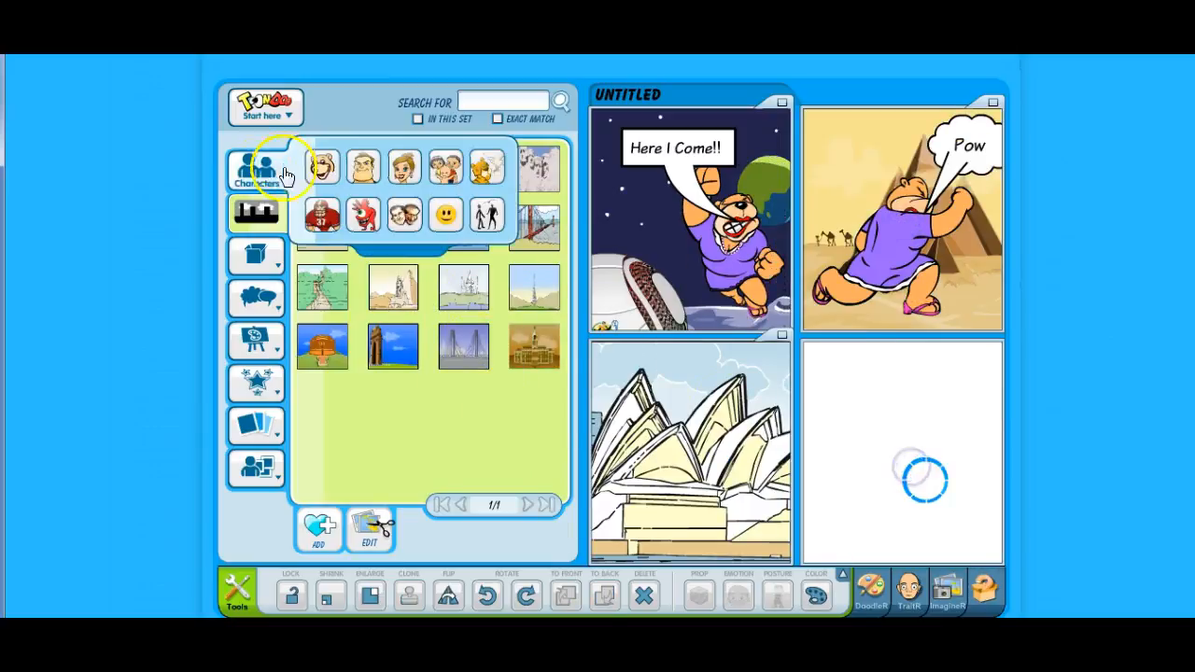
{"action": "left_click", "coordinate": [362, 215]}
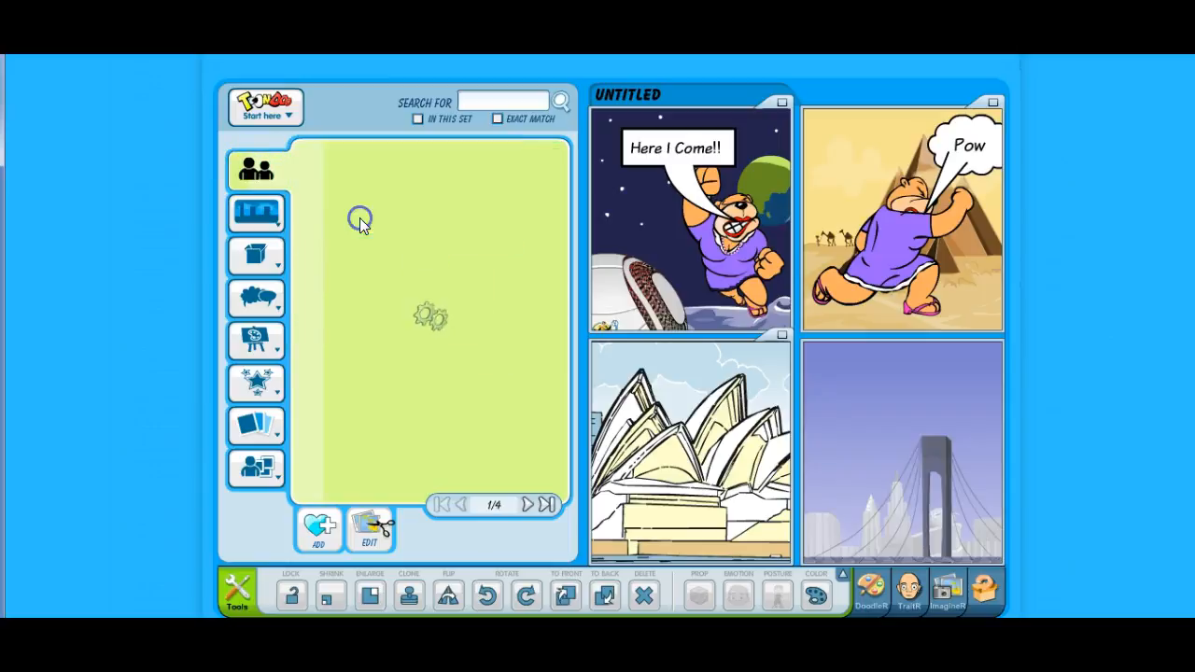
{"action": "left_click_drag", "start_coordinate": [323, 168], "coordinate": [699, 458]}
{"action": "left_click_drag", "start_coordinate": [392, 224], "coordinate": [900, 418]}
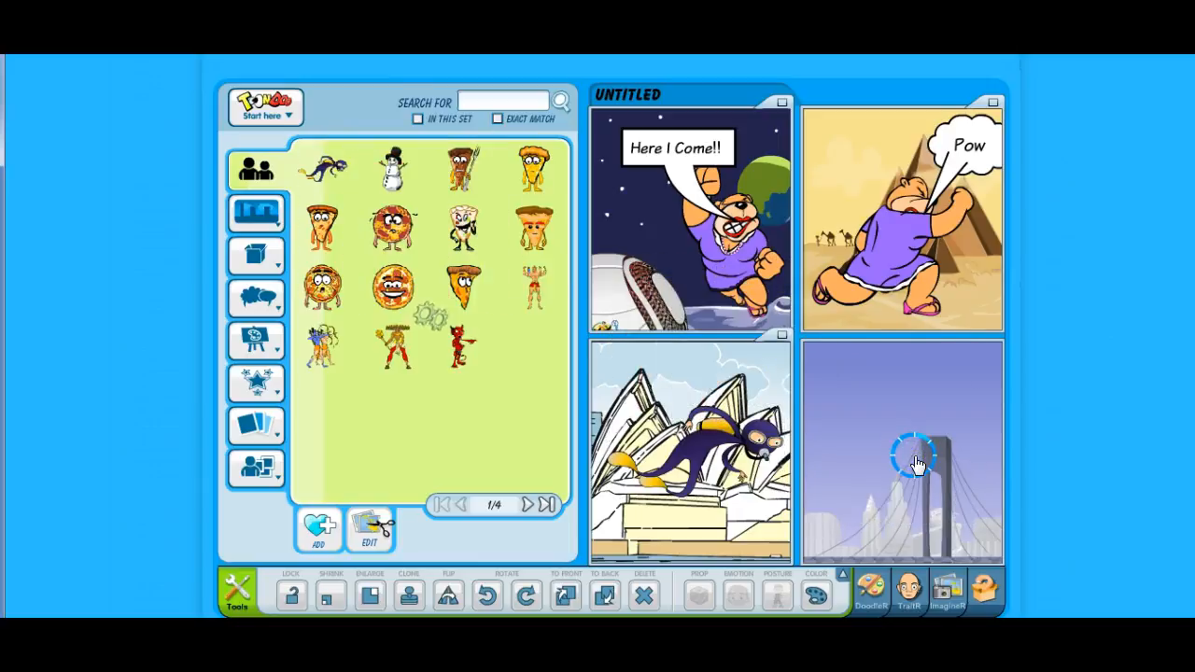
Add a Pro speech bubble above the scuba diver in the third panel
{"action": "left_click", "coordinate": [260, 297]}
{"action": "left_click", "coordinate": [317, 276]}
{"action": "left_click_drag", "start_coordinate": [415, 241], "coordinate": [700, 370]}
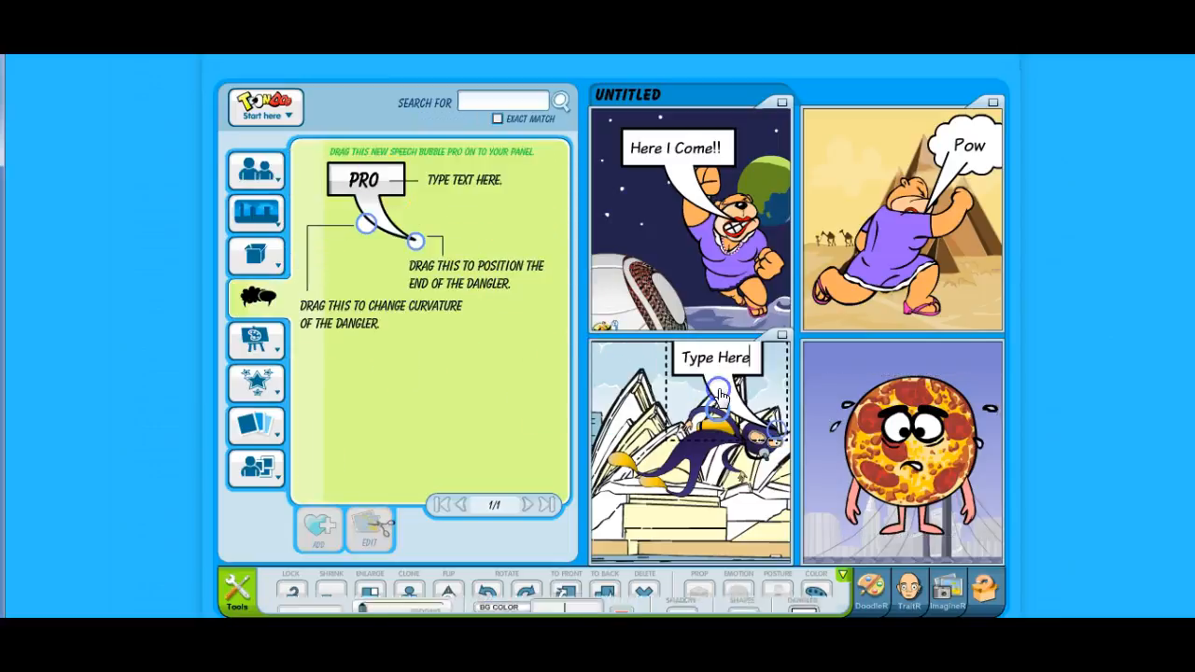
Remove the pizza character and the bridge background from the fourth panel
{"action": "left_click", "coordinate": [870, 428]}
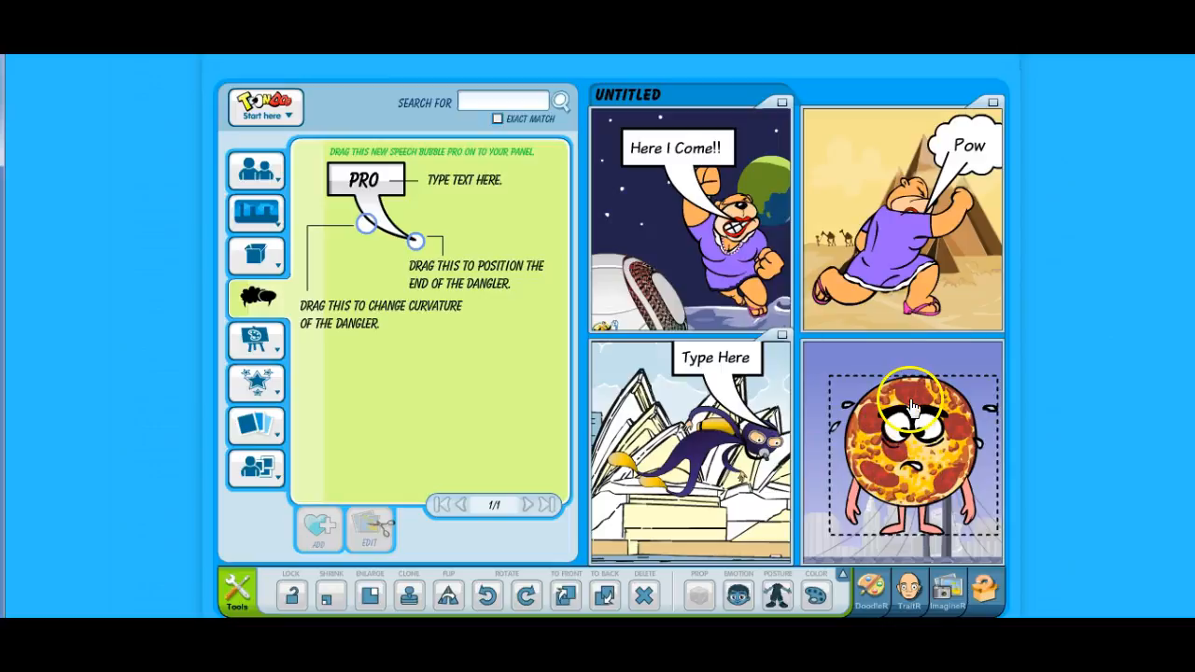
{"action": "left_click_drag", "start_coordinate": [912, 403], "coordinate": [412, 380]}
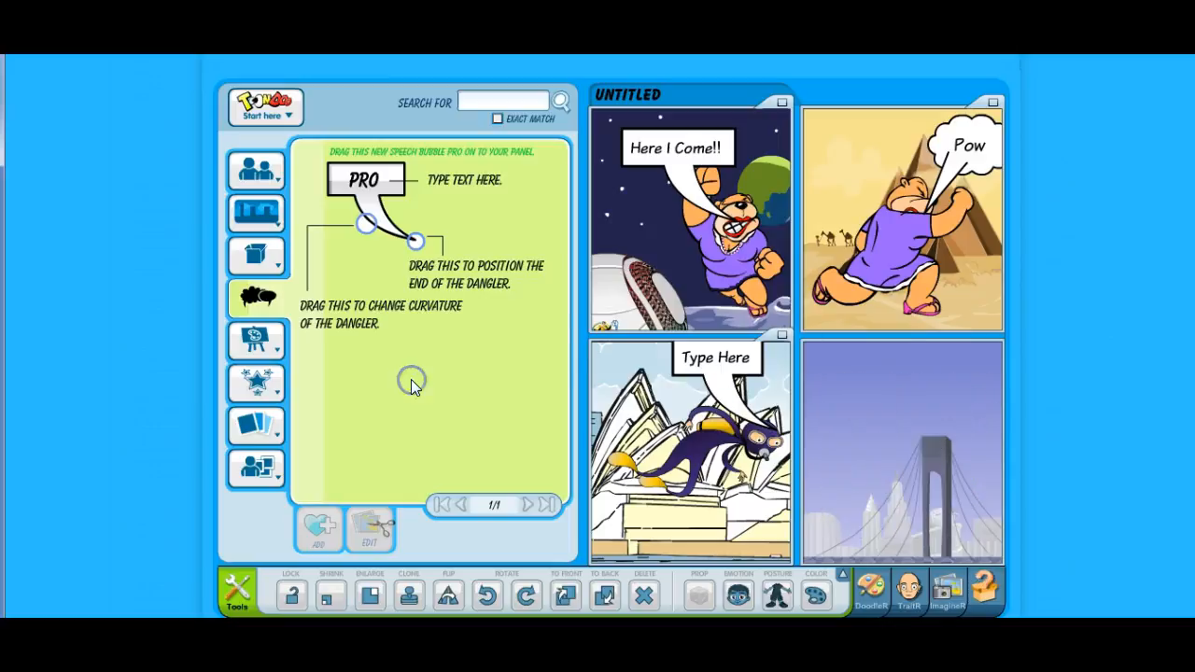
{"action": "left_click", "coordinate": [913, 417]}
{"action": "left_click_drag", "start_coordinate": [913, 419], "coordinate": [463, 327]}
{"action": "left_click", "coordinate": [850, 416]}
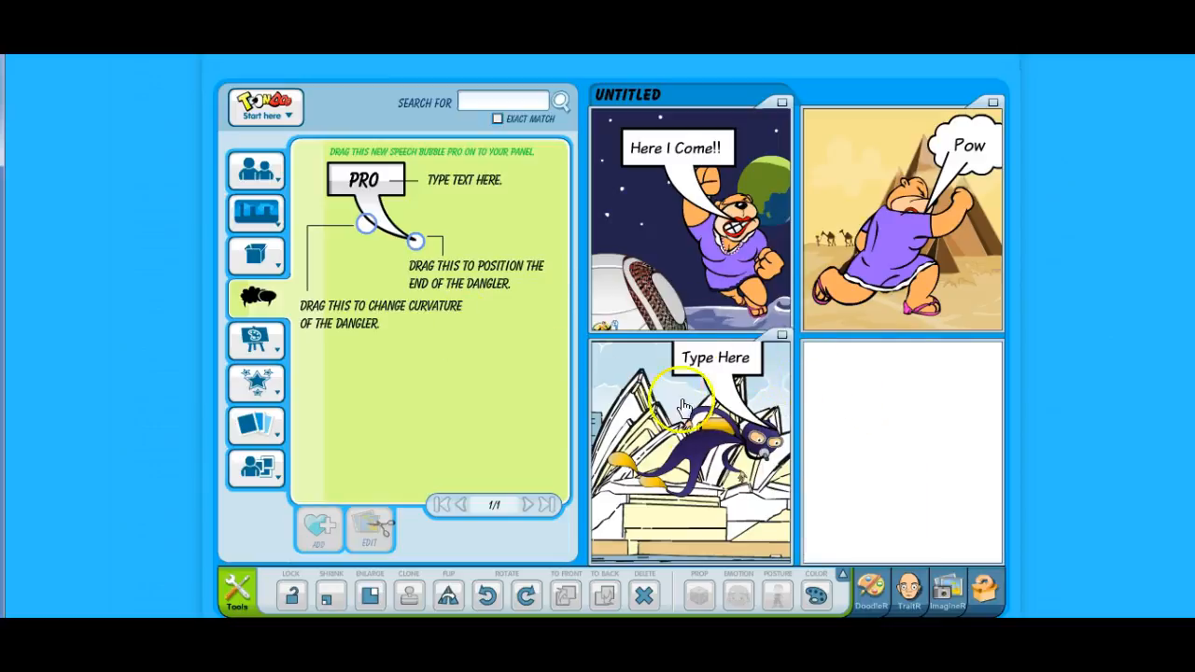
Duplicate the third panel's complete scene into the empty fourth panel
{"action": "left_click", "coordinate": [791, 371]}
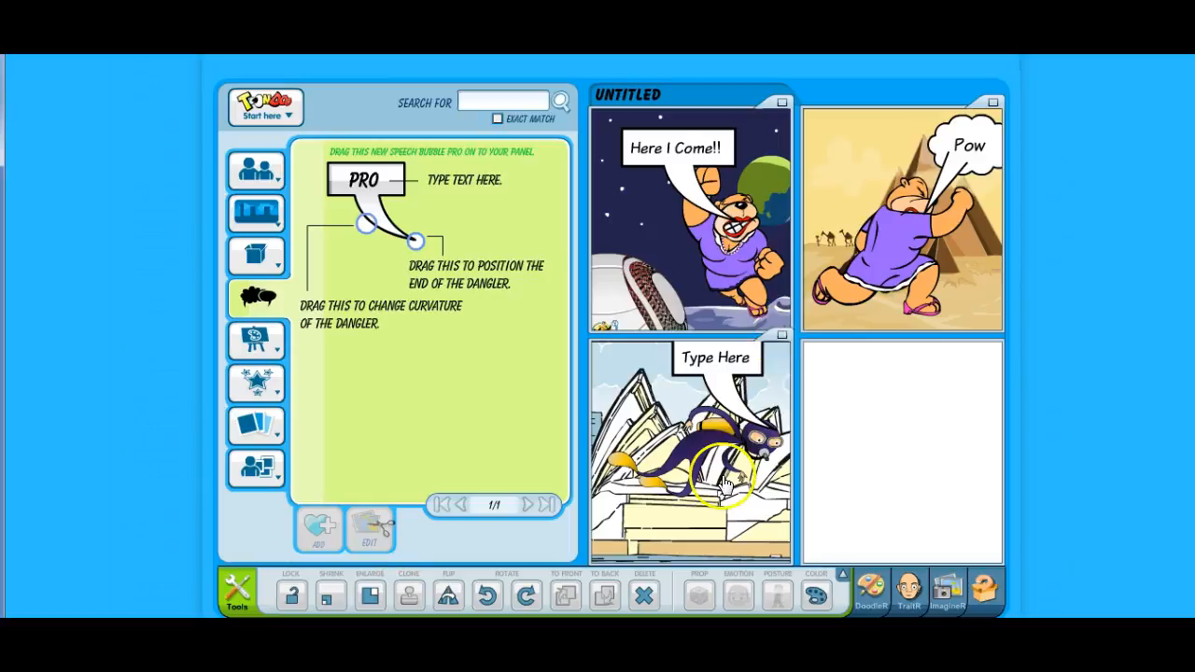
{"action": "mouse_move", "coordinate": [787, 340]}
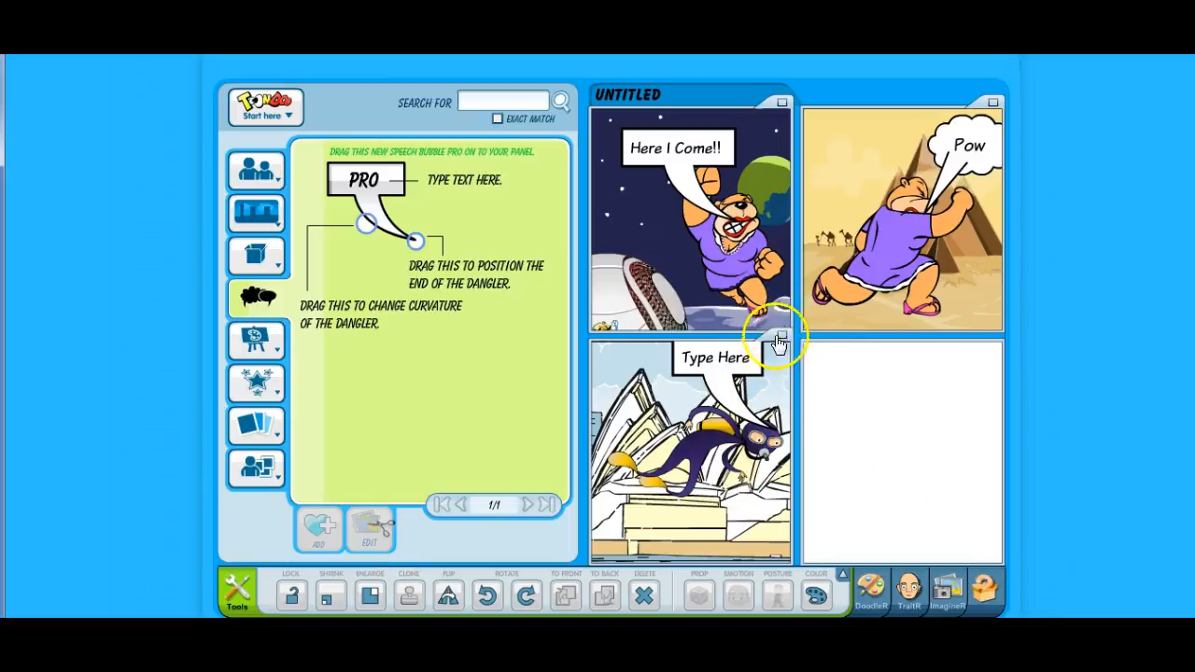
{"action": "left_click", "coordinate": [784, 338]}
{"action": "left_click", "coordinate": [1036, 604]}
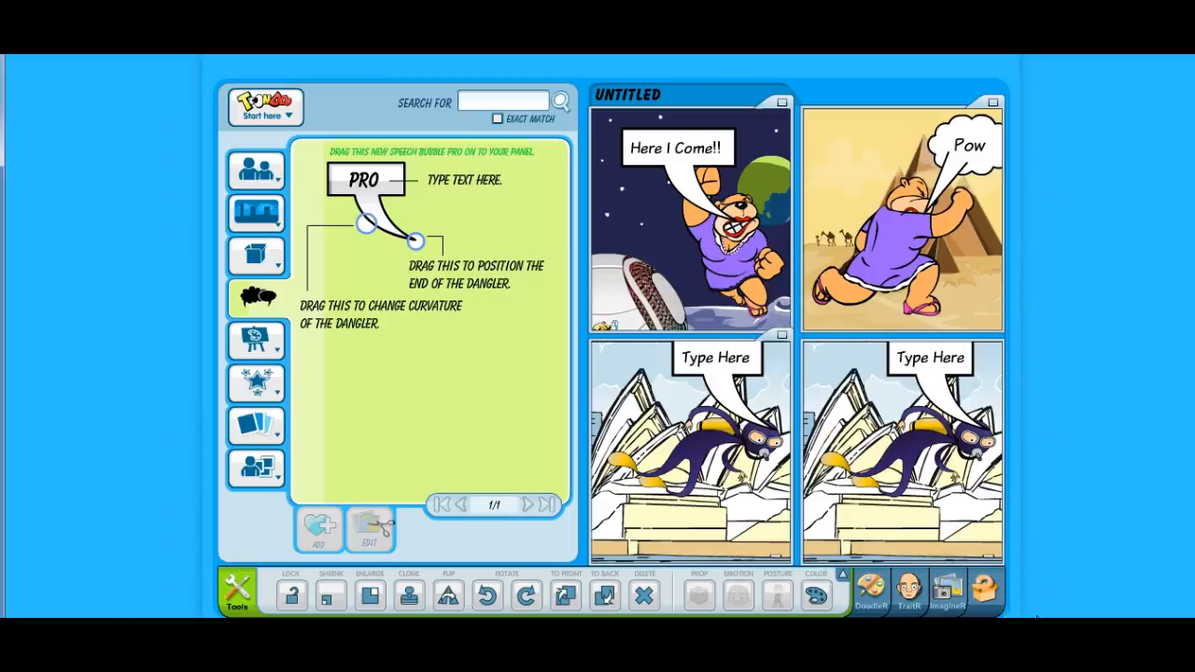
{"action": "left_click", "coordinate": [264, 189]}
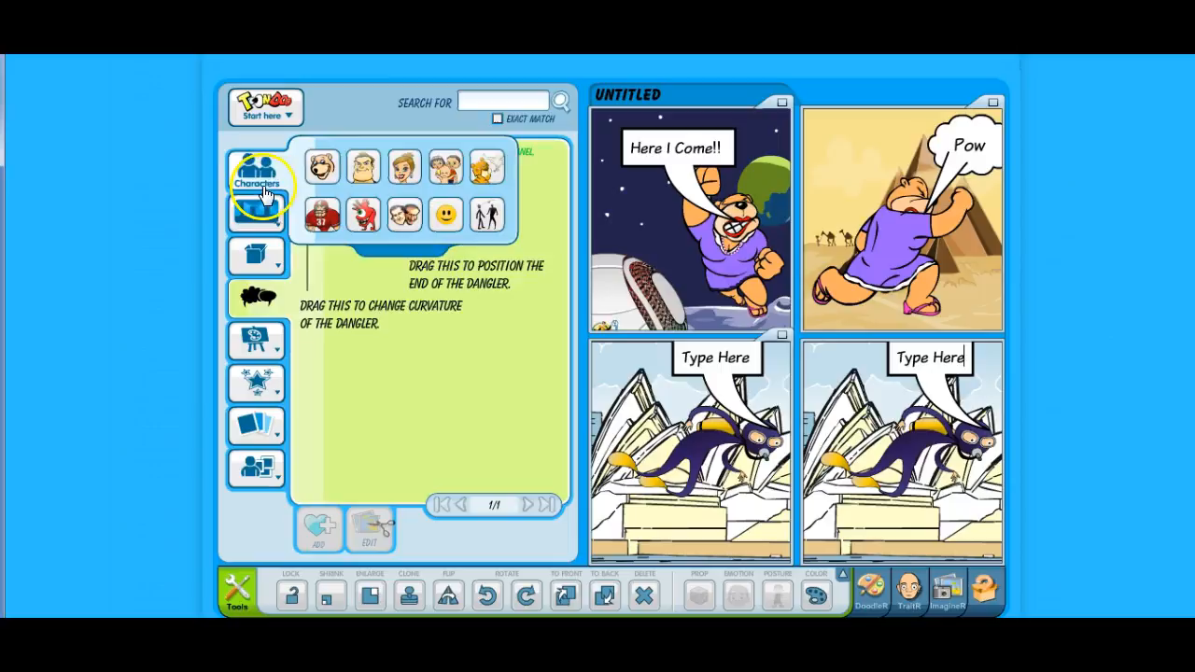
{"action": "mouse_move", "coordinate": [258, 425]}
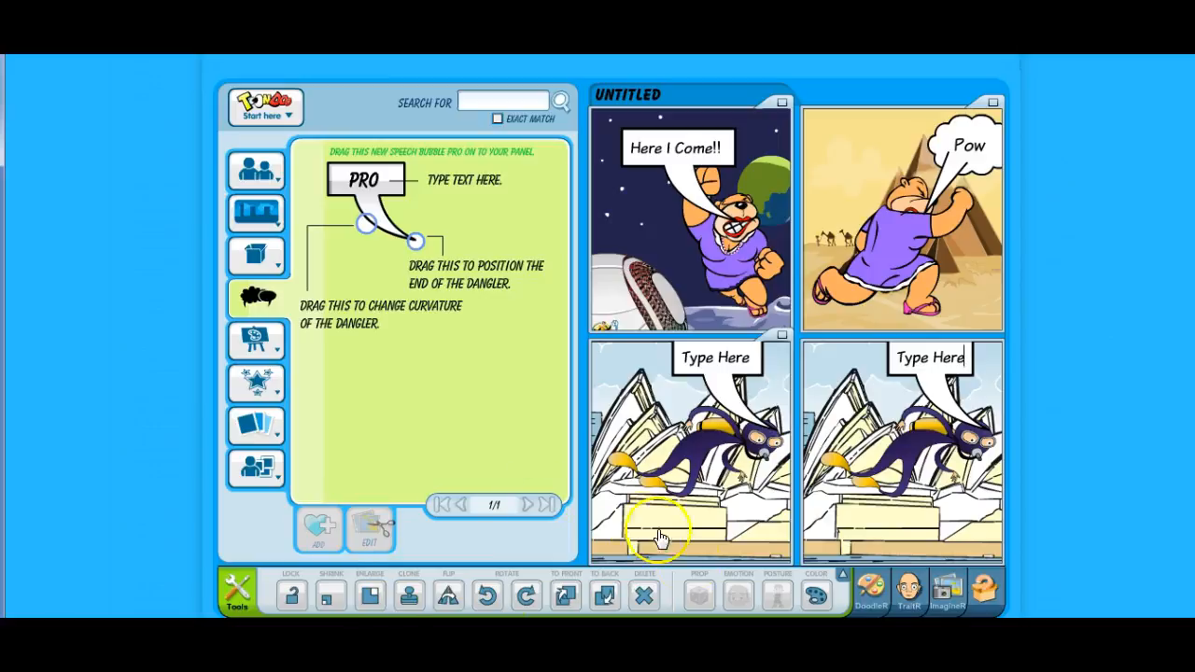
Draw overlapping black freehand loops over the scuba diver in the third panel with DoodleR and save the doodle
{"action": "left_click", "coordinate": [871, 593]}
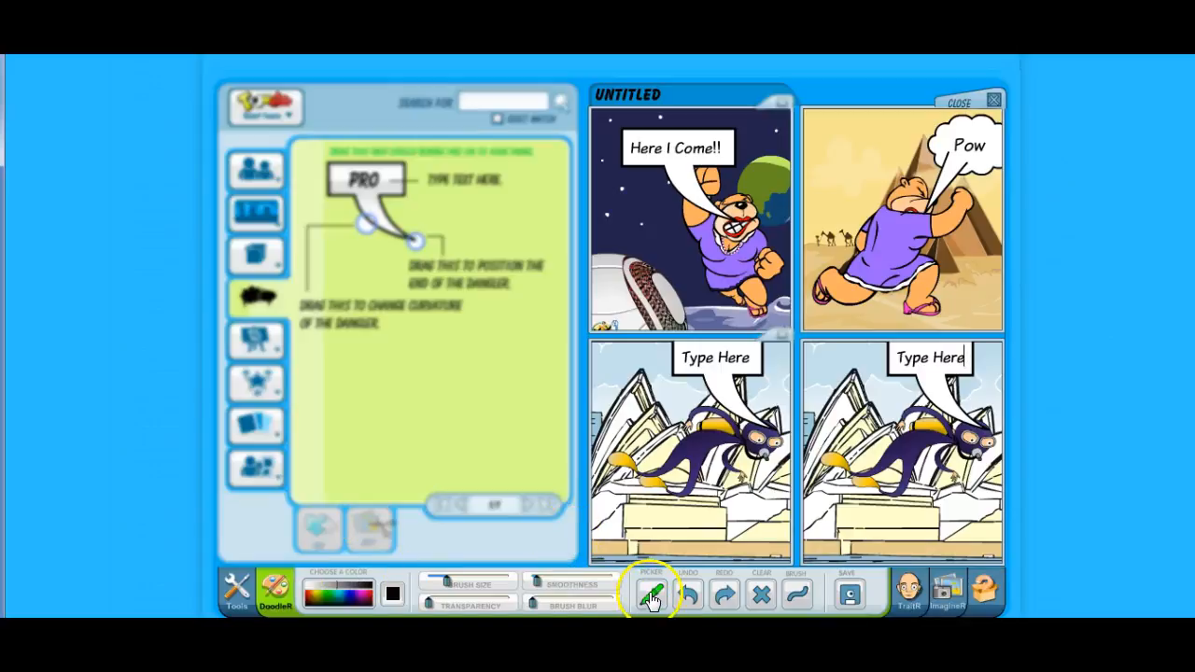
{"action": "mouse_move", "coordinate": [686, 509]}
{"action": "left_mouse_down"}
{"action": "mouse_move", "coordinate": [646, 490]}
{"action": "mouse_move", "coordinate": [644, 467]}
{"action": "mouse_move", "coordinate": [656, 438]}
{"action": "mouse_move", "coordinate": [700, 416]}
{"action": "left_mouse_up"}
{"action": "mouse_move", "coordinate": [729, 461]}
{"action": "left_mouse_down"}
{"action": "mouse_move", "coordinate": [730, 530]}
{"action": "mouse_move", "coordinate": [703, 559]}
{"action": "mouse_move", "coordinate": [651, 542]}
{"action": "mouse_move", "coordinate": [638, 505]}
{"action": "mouse_move", "coordinate": [653, 459]}
{"action": "mouse_move", "coordinate": [702, 423]}
{"action": "mouse_move", "coordinate": [756, 481]}
{"action": "mouse_move", "coordinate": [742, 527]}
{"action": "mouse_move", "coordinate": [681, 509]}
{"action": "mouse_move", "coordinate": [681, 425]}
{"action": "mouse_move", "coordinate": [747, 423]}
{"action": "mouse_move", "coordinate": [733, 486]}
{"action": "left_mouse_up"}
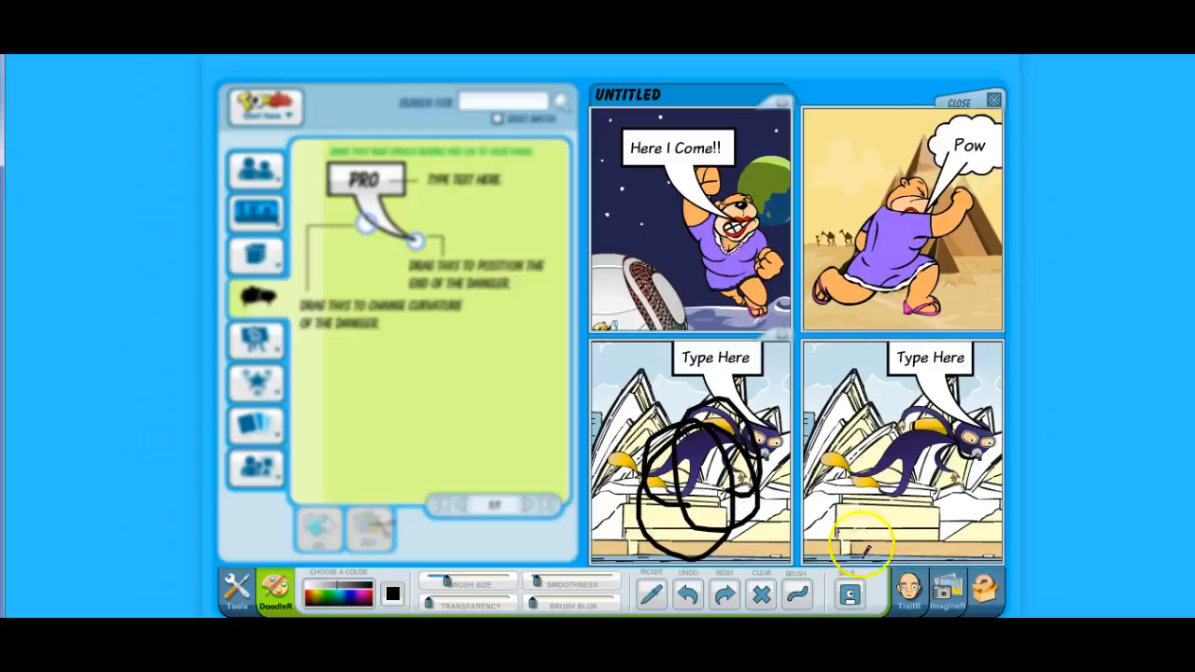
{"action": "left_click", "coordinate": [850, 590]}
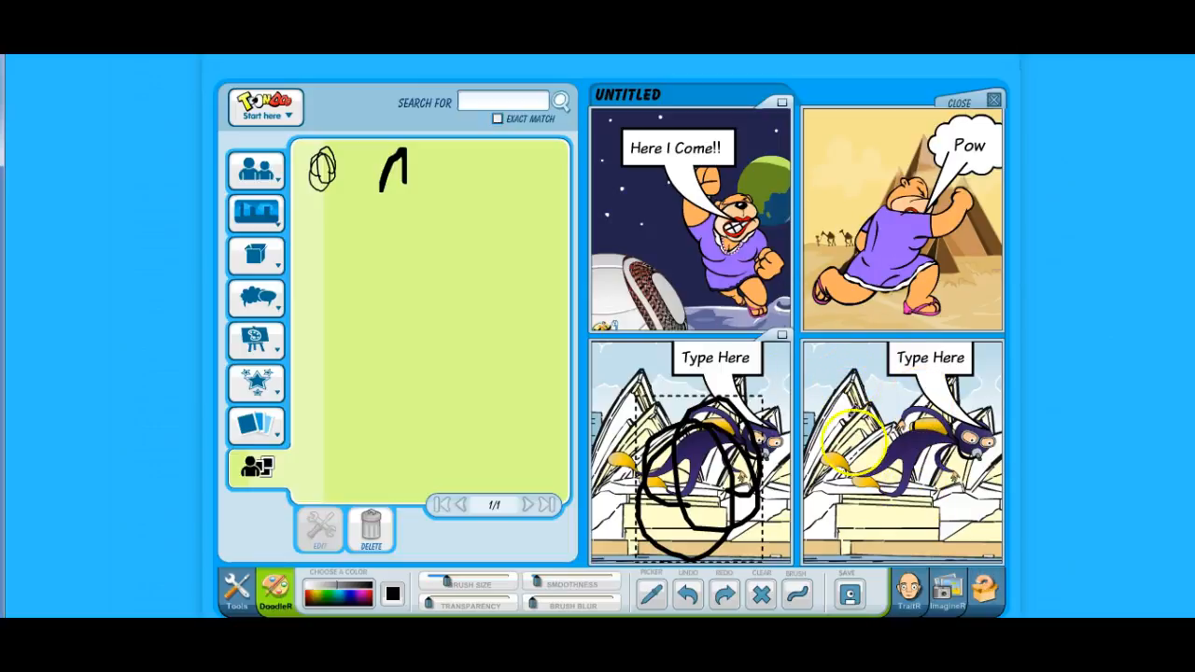
Start saving the comic, titled "bear to the rescue" with description "Bear wins the day", and disallow others from redoing or purchasing it
{"action": "left_click", "coordinate": [283, 106]}
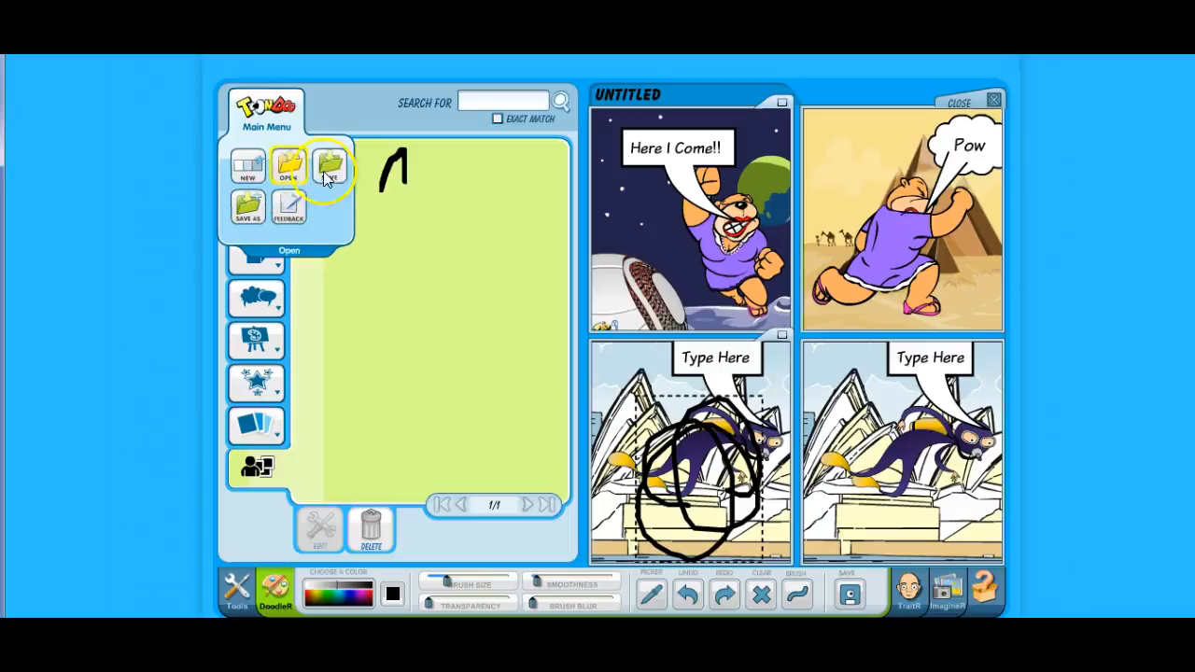
{"action": "left_click", "coordinate": [330, 173]}
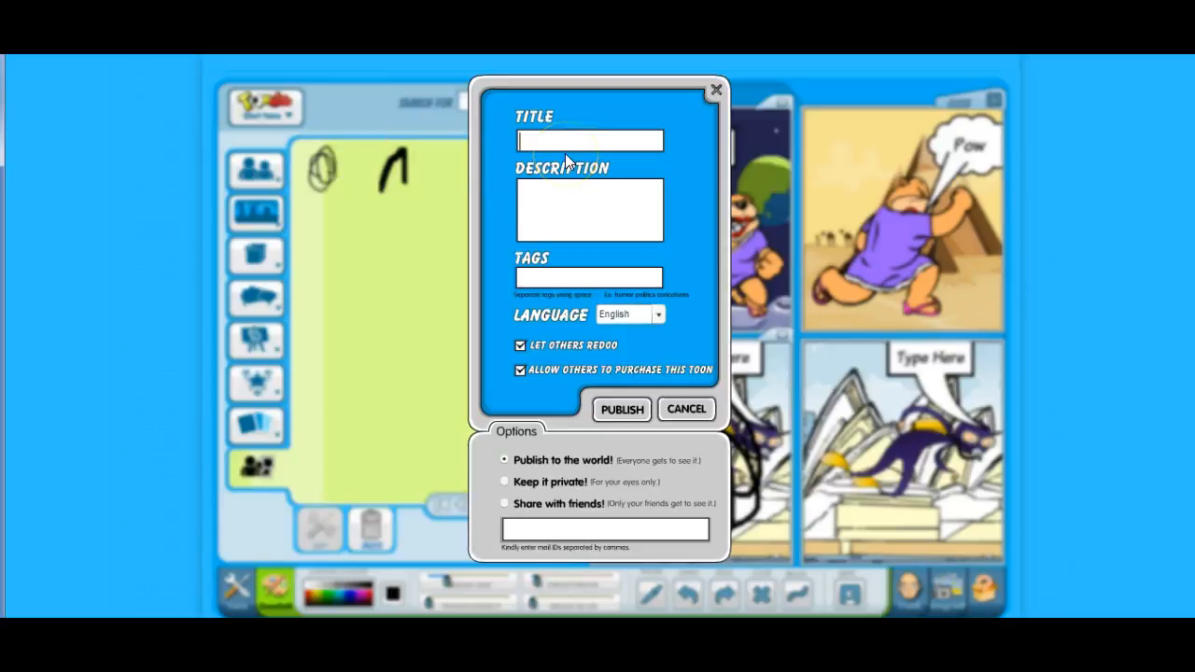
{"action": "type", "text": "beo"}
{"action": "type", "text": "r to the rescue"}
{"action": "left_click", "coordinate": [568, 185]}
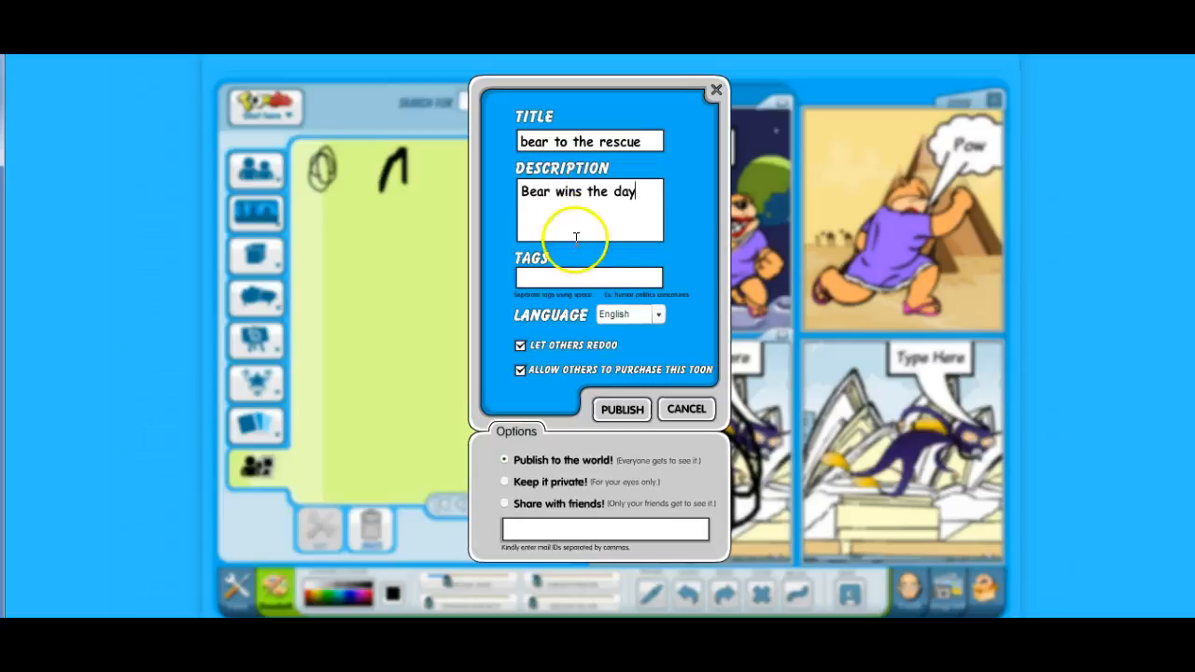
{"action": "left_click", "coordinate": [519, 347]}
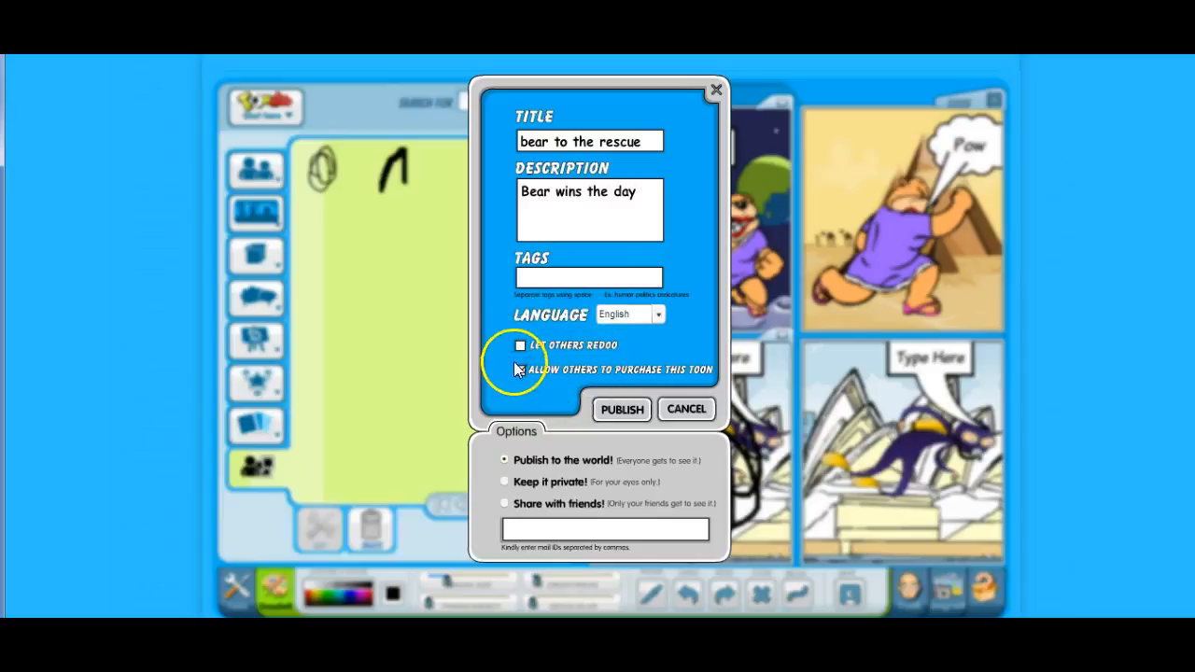
{"action": "left_click", "coordinate": [520, 371]}
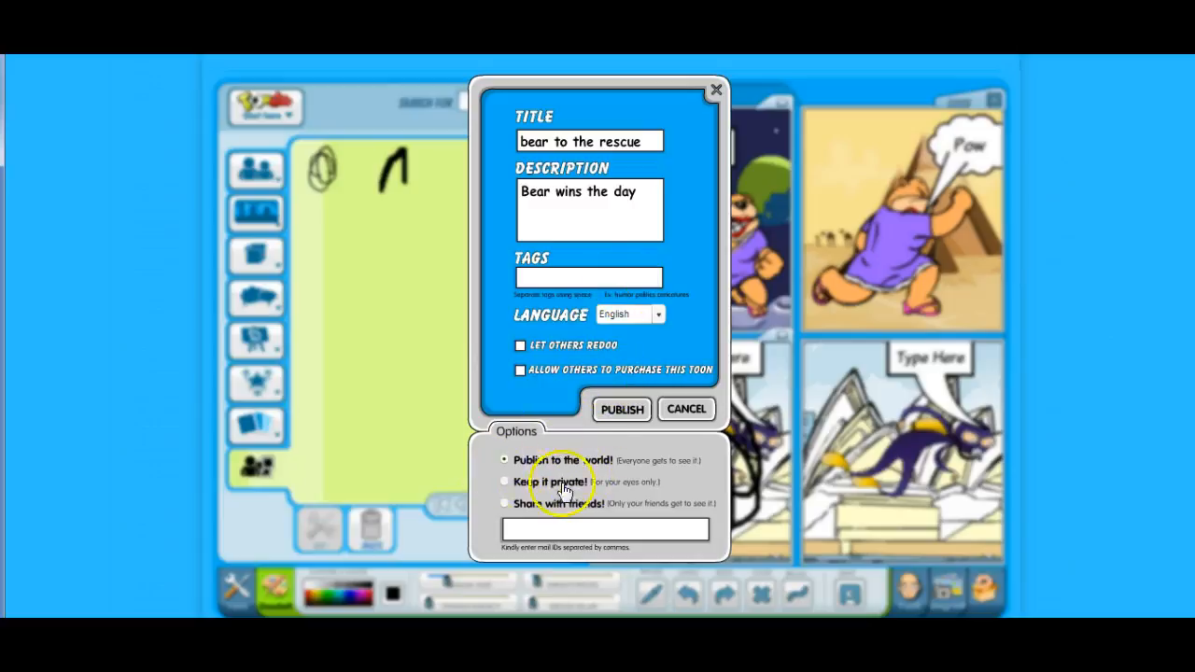
Publish the comic with the "Publish to the world!" visibility option and dismiss the completion notice
{"action": "left_click", "coordinate": [505, 503]}
{"action": "left_click", "coordinate": [516, 466]}
{"action": "left_click", "coordinate": [623, 410]}
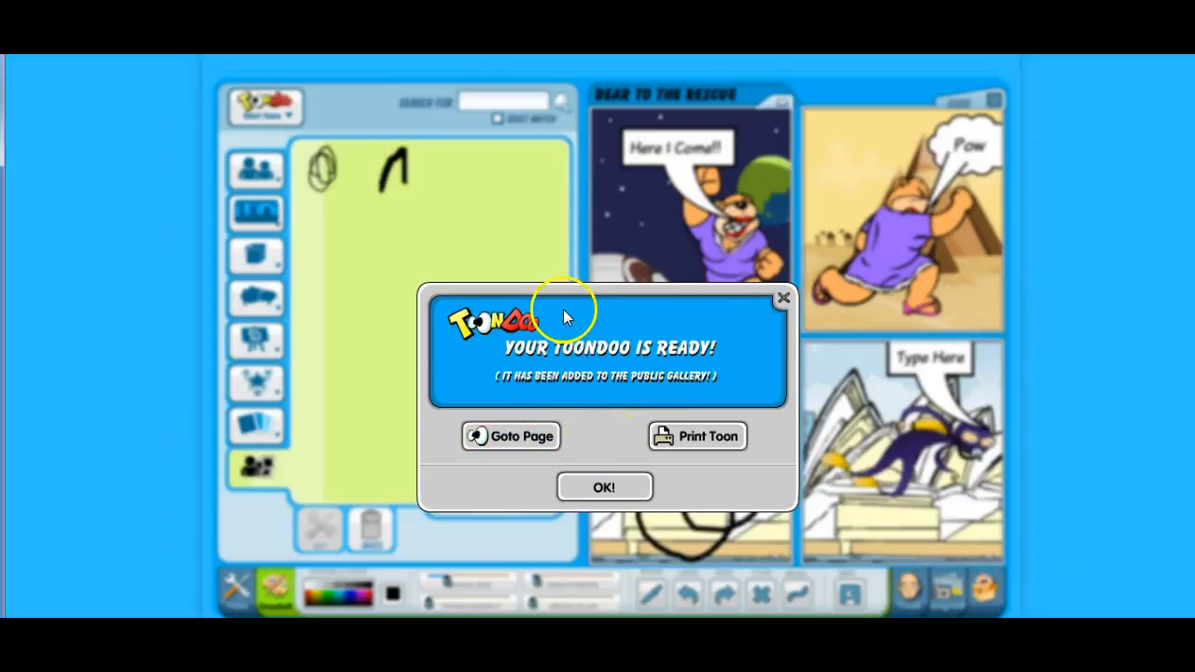
{"action": "left_click", "coordinate": [607, 487]}
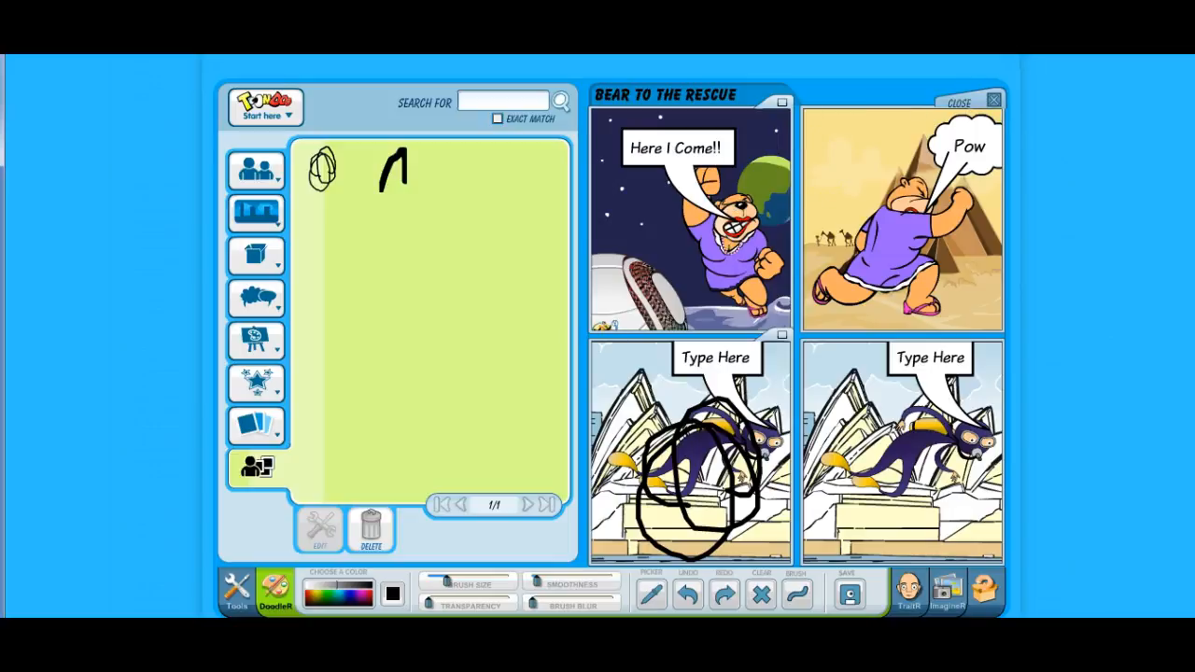
Leave the comic maker for the ToonDoo home page and view the My ToonDoos collection
{"action": "left_click", "coordinate": [649, 163]}
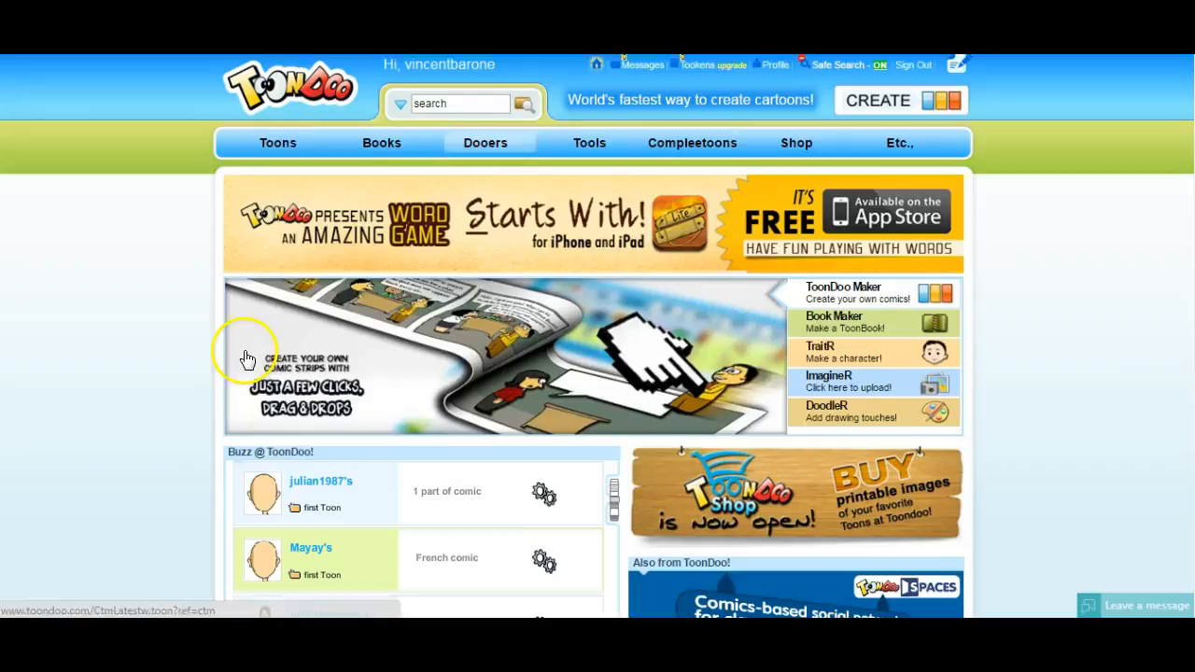
{"action": "mouse_move", "coordinate": [271, 150]}
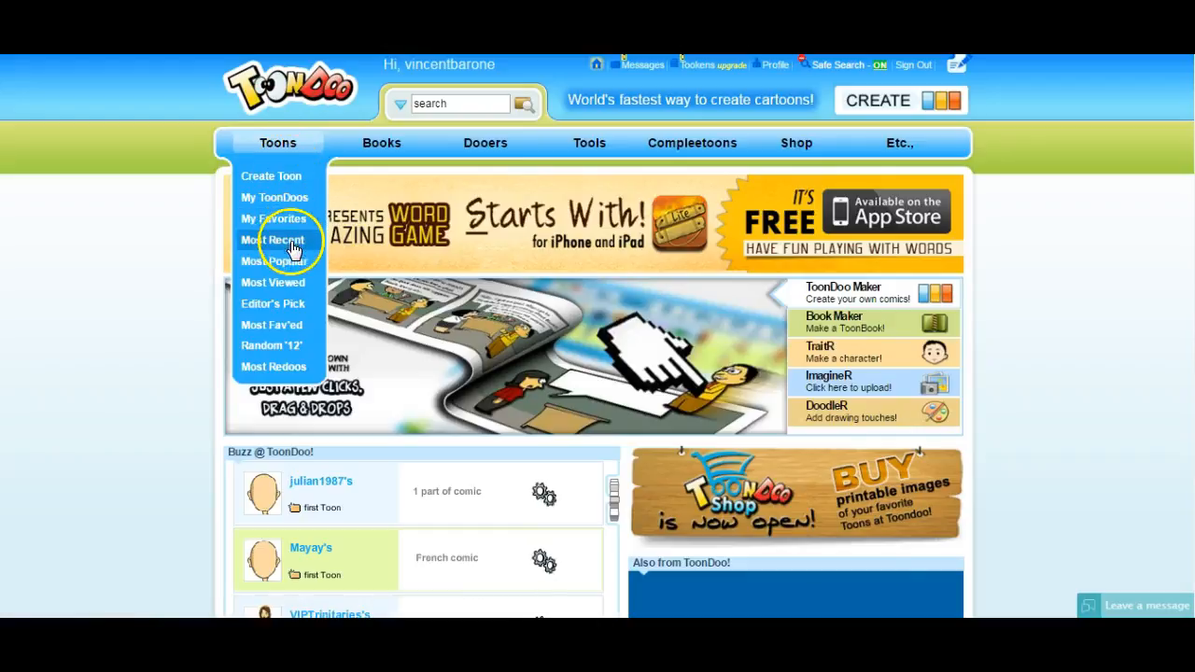
{"action": "left_click", "coordinate": [300, 202]}
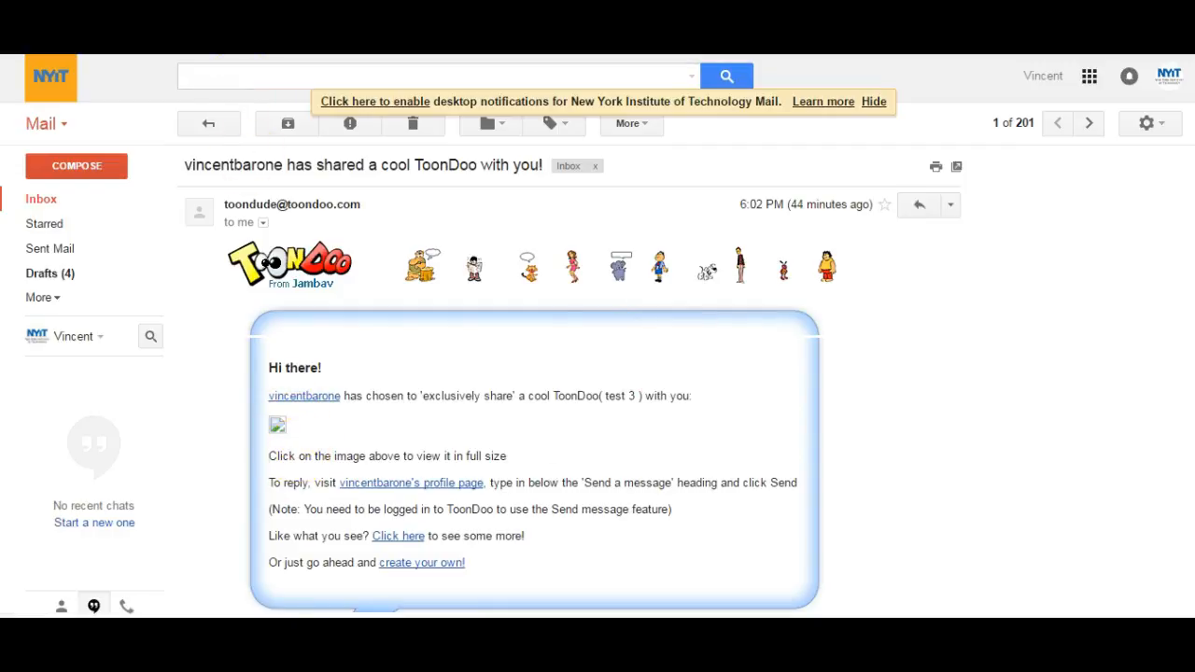
{"action": "key", "text": "ctrl+Tab"}
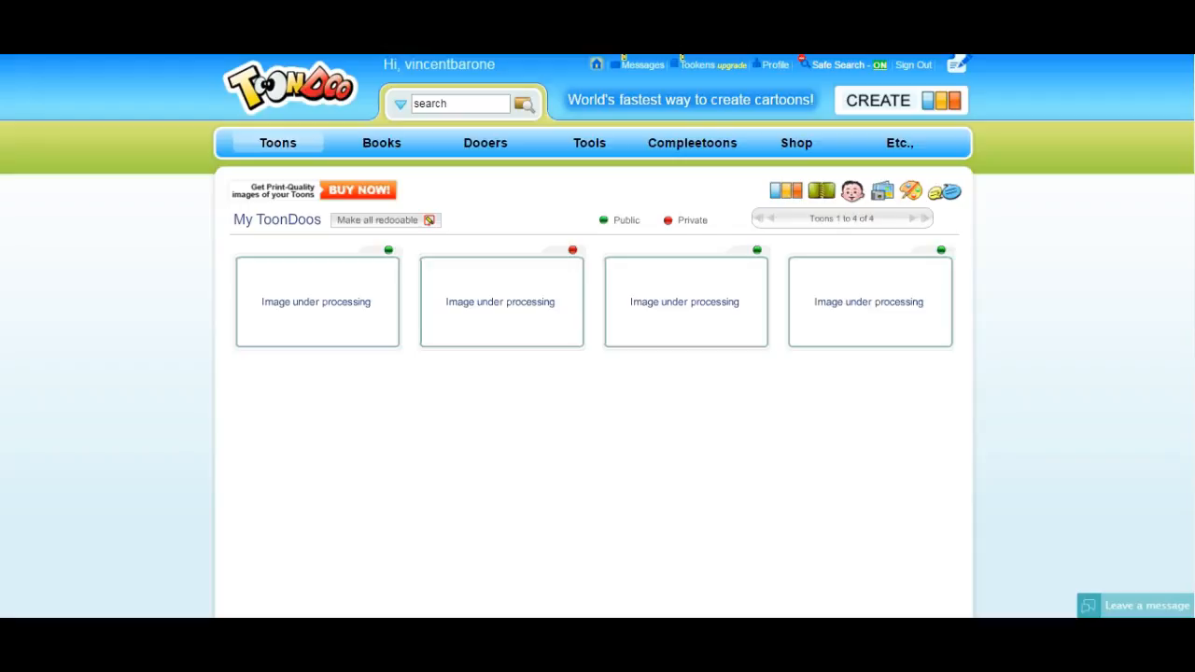